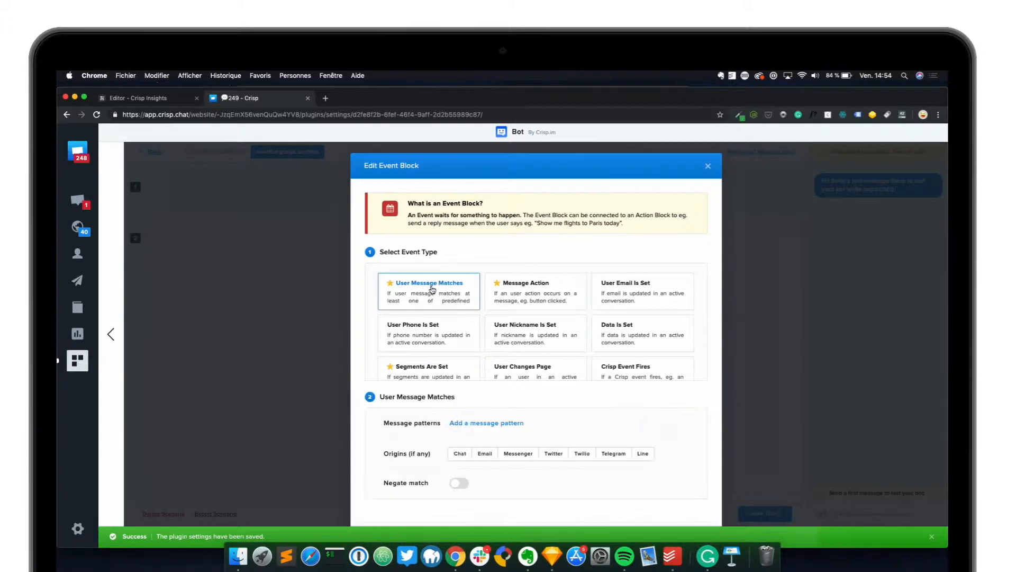
Add the message pattern "*" to the User Message Matches event
{"action": "left_click", "coordinate": [476, 424]}
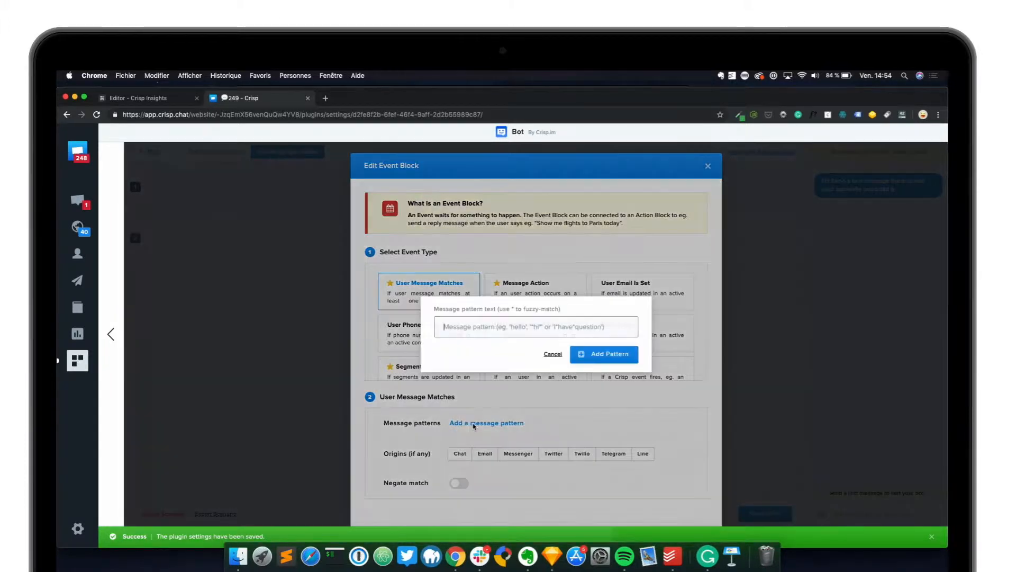
{"action": "left_click", "coordinate": [550, 325]}
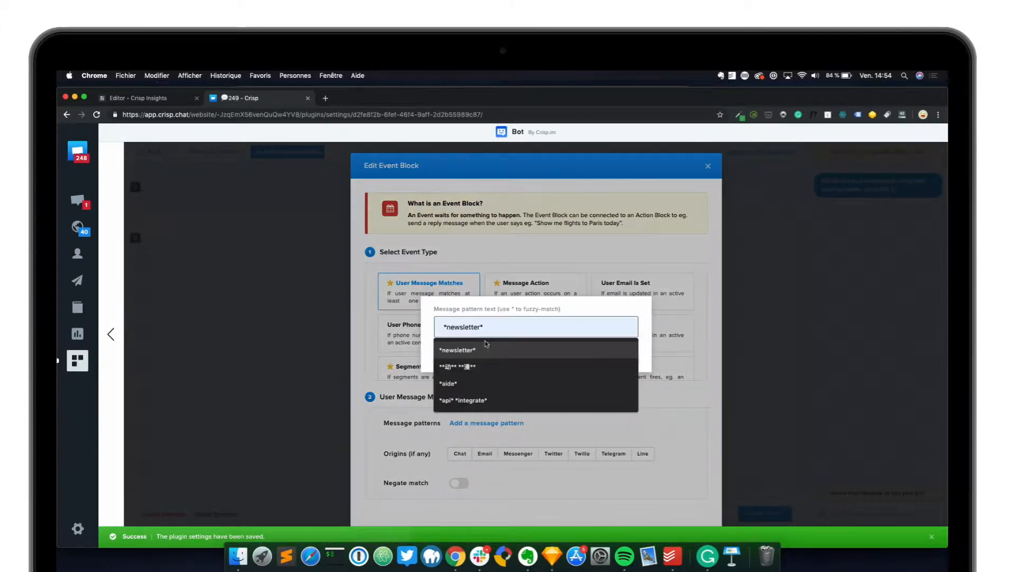
{"action": "type", "text": "*"}
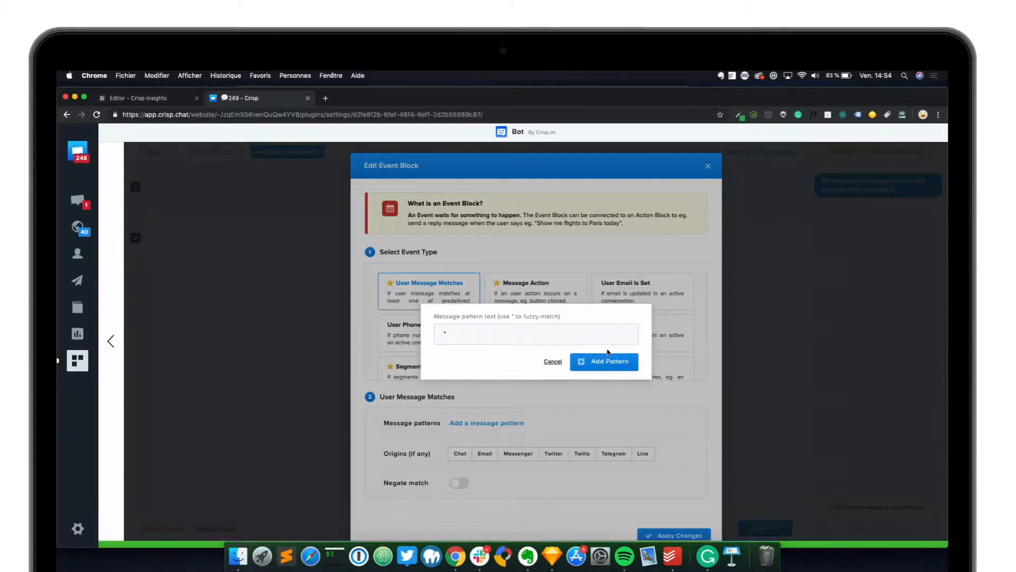
{"action": "scroll", "coordinate": [603, 365], "scroll_direction": "down", "scroll_amount": 1}
{"action": "left_click", "coordinate": [605, 365]}
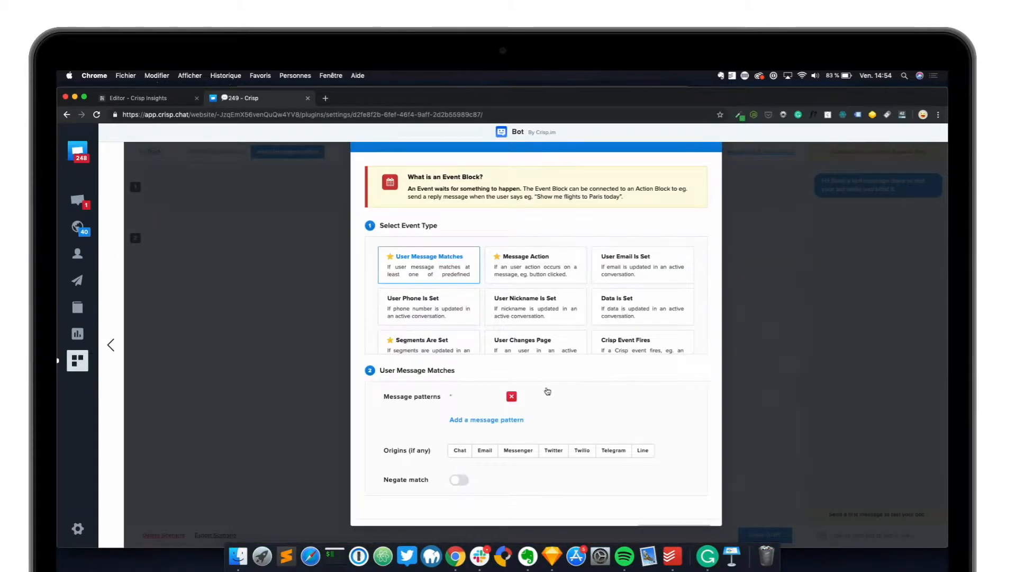
Restrict the event's origins to Chat and apply the event block changes
{"action": "left_click", "coordinate": [459, 452]}
{"action": "scroll", "coordinate": [614, 440], "scroll_direction": "down", "scroll_amount": 1}
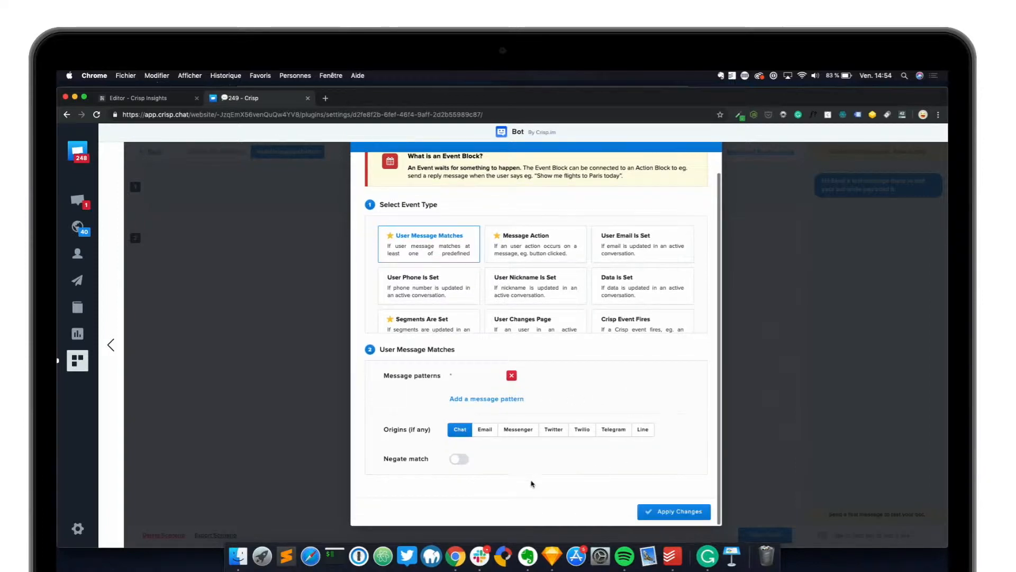
{"action": "left_click", "coordinate": [678, 512]}
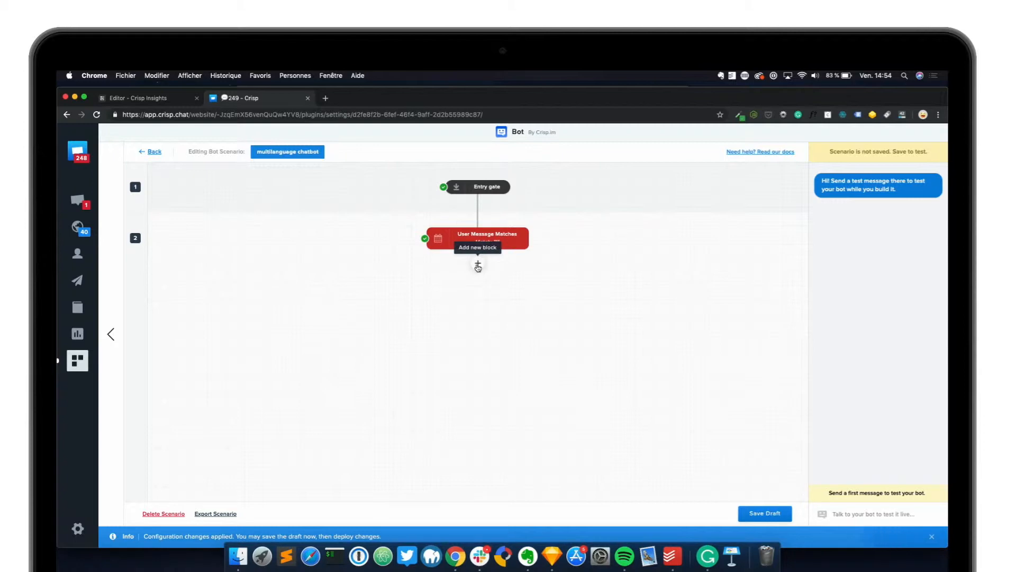
Insert a condition block below the User Message Matches event and set its type to Check User Language
{"action": "left_click", "coordinate": [478, 265]}
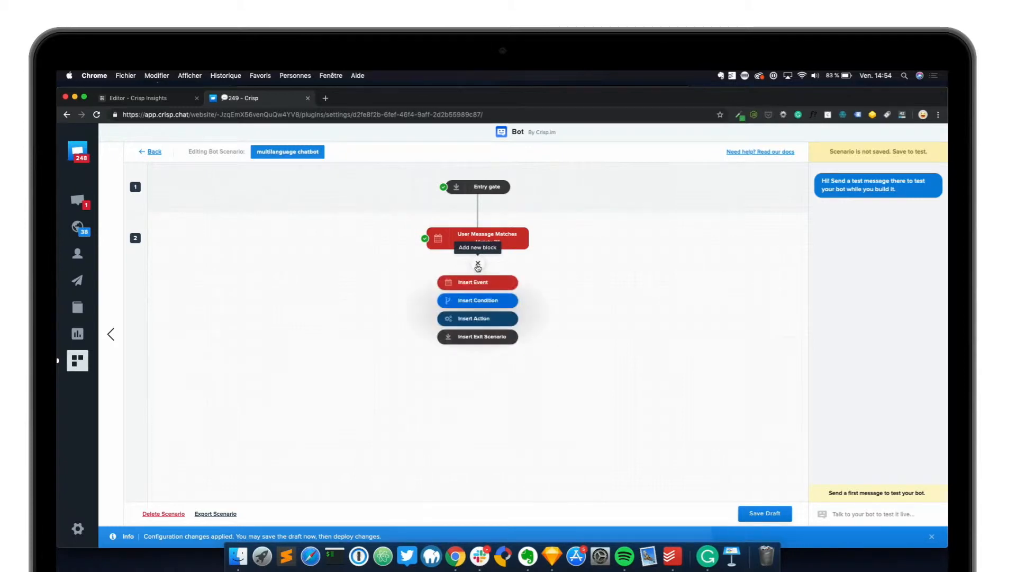
{"action": "left_click", "coordinate": [478, 304]}
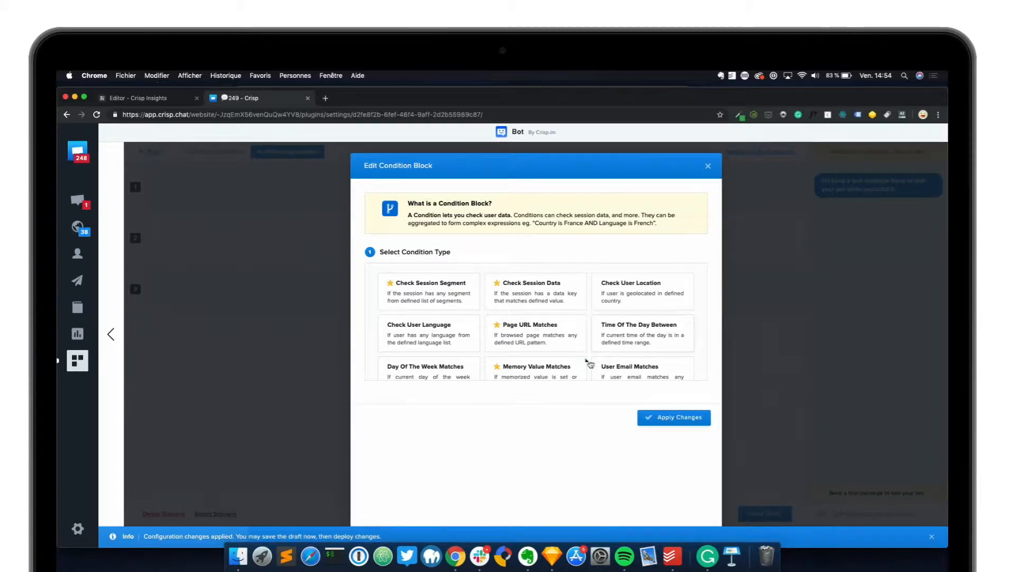
{"action": "scroll", "coordinate": [530, 365], "scroll_direction": "down", "scroll_amount": 3}
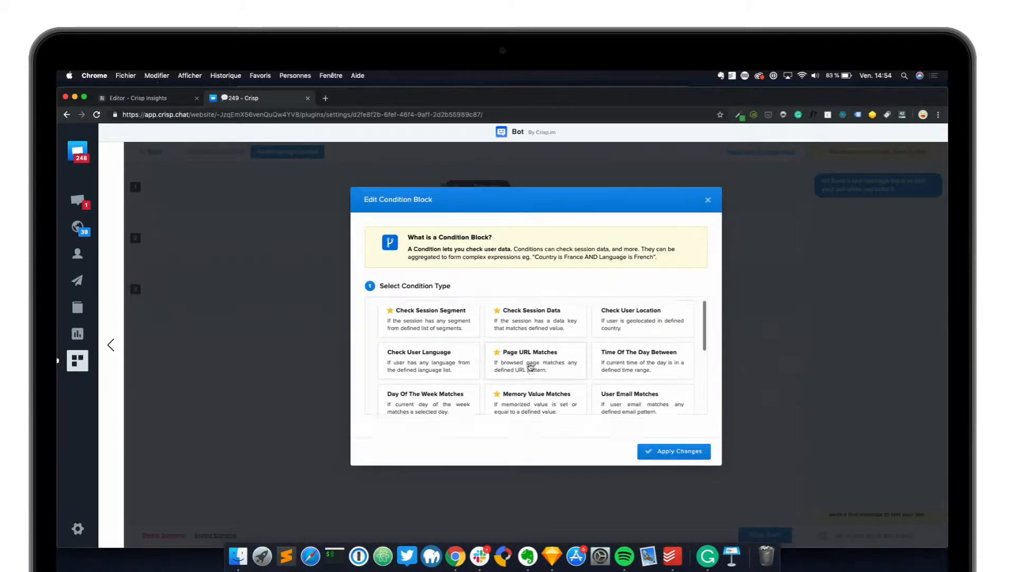
{"action": "scroll", "coordinate": [530, 366], "scroll_direction": "down", "scroll_amount": 3}
{"action": "right_click", "coordinate": [530, 361]}
{"action": "left_click", "coordinate": [521, 352]}
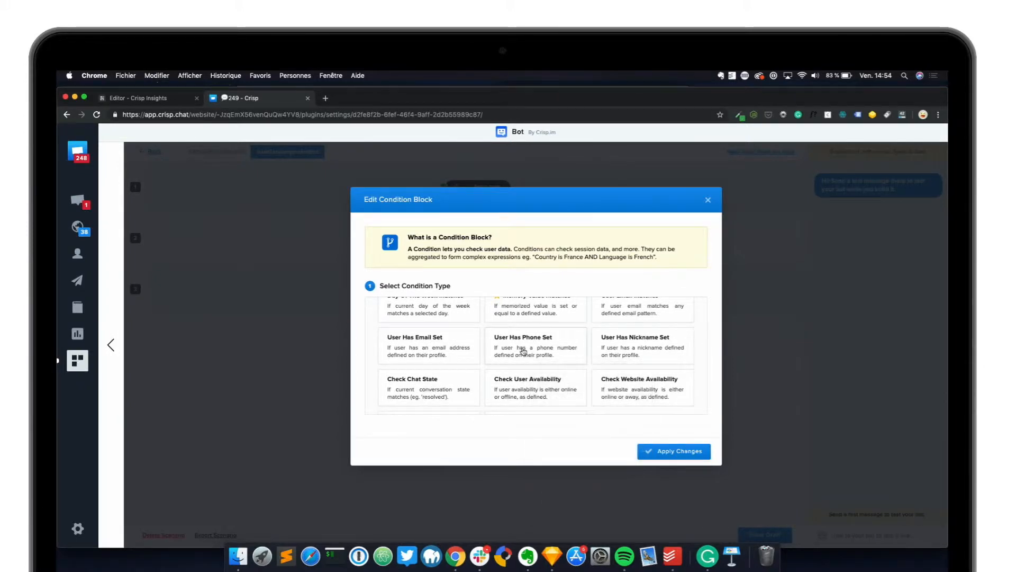
{"action": "scroll", "coordinate": [523, 351], "scroll_direction": "down", "scroll_amount": 2}
{"action": "scroll", "coordinate": [523, 351], "scroll_direction": "up", "scroll_amount": 4}
{"action": "scroll", "coordinate": [523, 350], "scroll_direction": "up", "scroll_amount": 4}
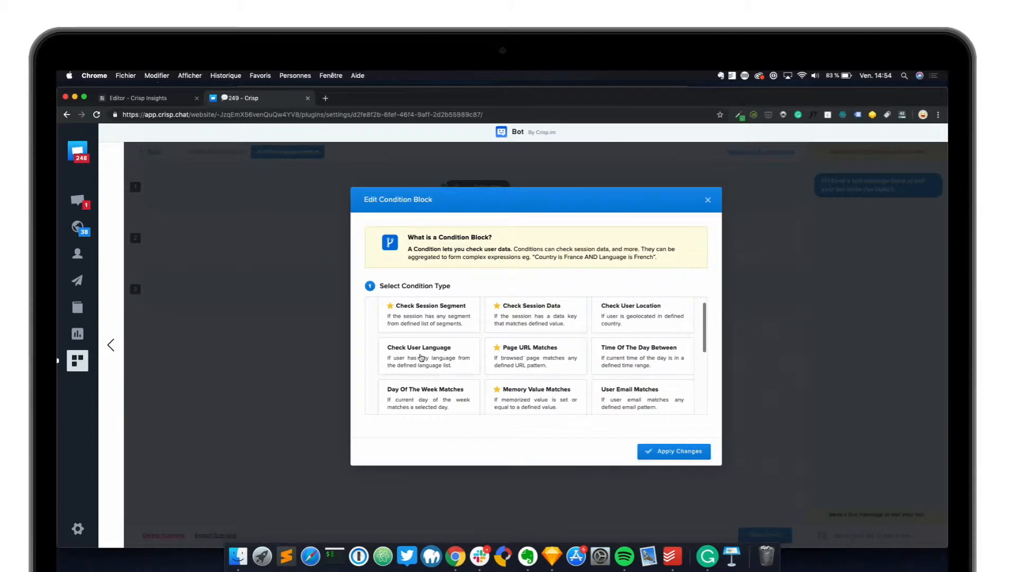
{"action": "left_click", "coordinate": [422, 358]}
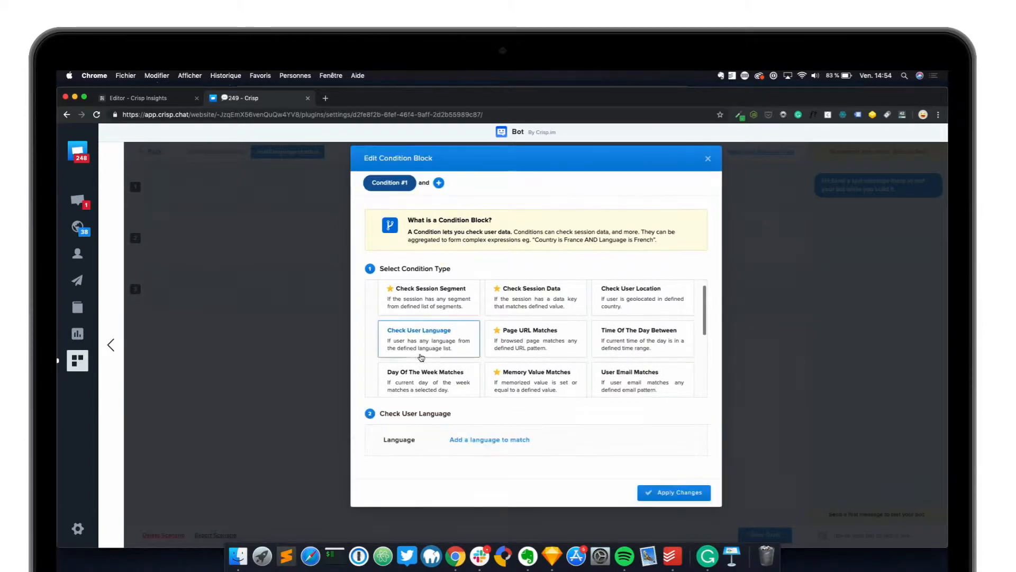
Add French as the language to match in the condition and apply the changes
{"action": "left_click", "coordinate": [488, 440]}
{"action": "left_click", "coordinate": [552, 342]}
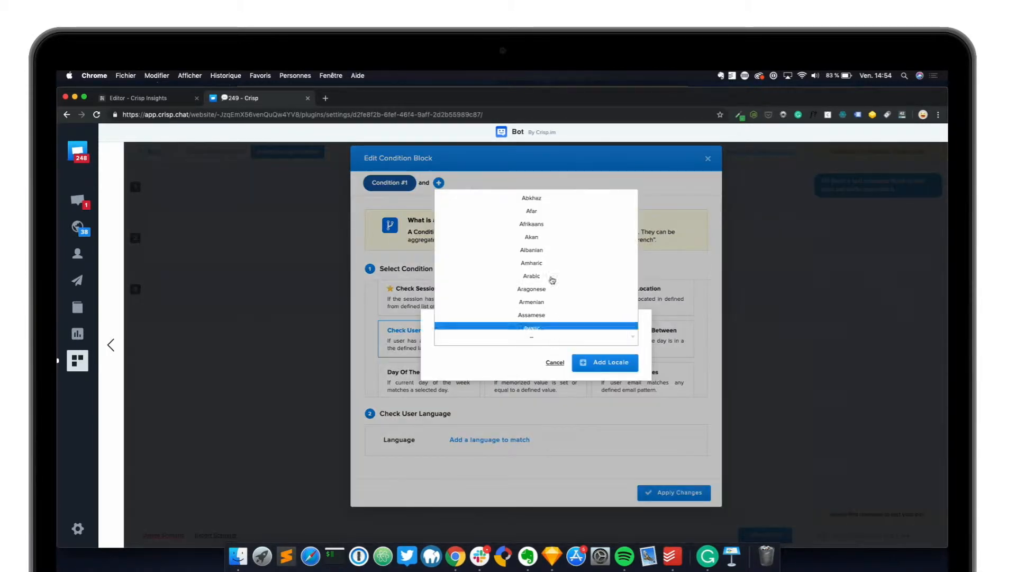
{"action": "scroll", "coordinate": [546, 288], "scroll_direction": "up", "scroll_amount": 5}
{"action": "scroll", "coordinate": [545, 288], "scroll_direction": "down", "scroll_amount": 20}
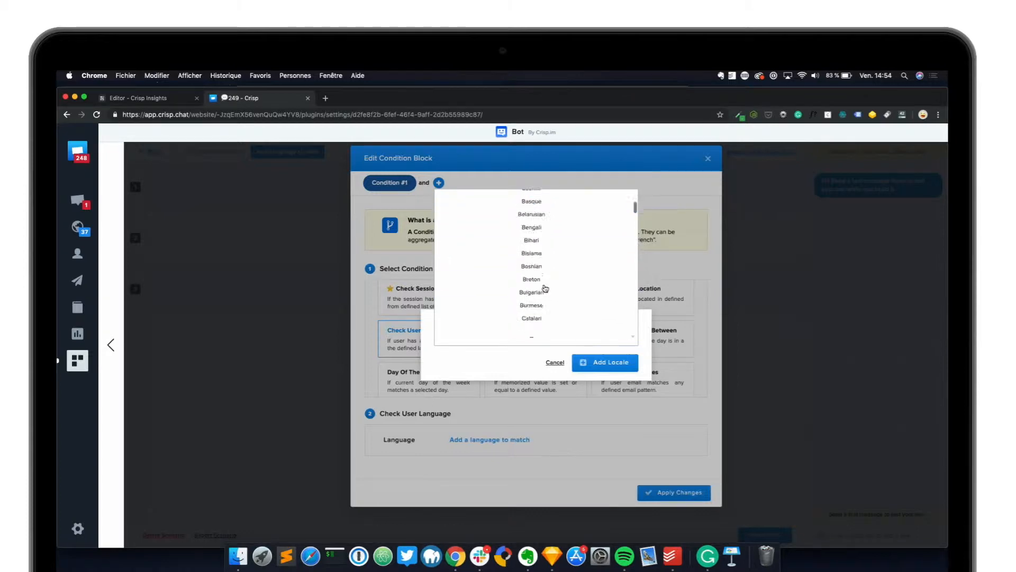
{"action": "scroll", "coordinate": [545, 287], "scroll_direction": "up", "scroll_amount": 5}
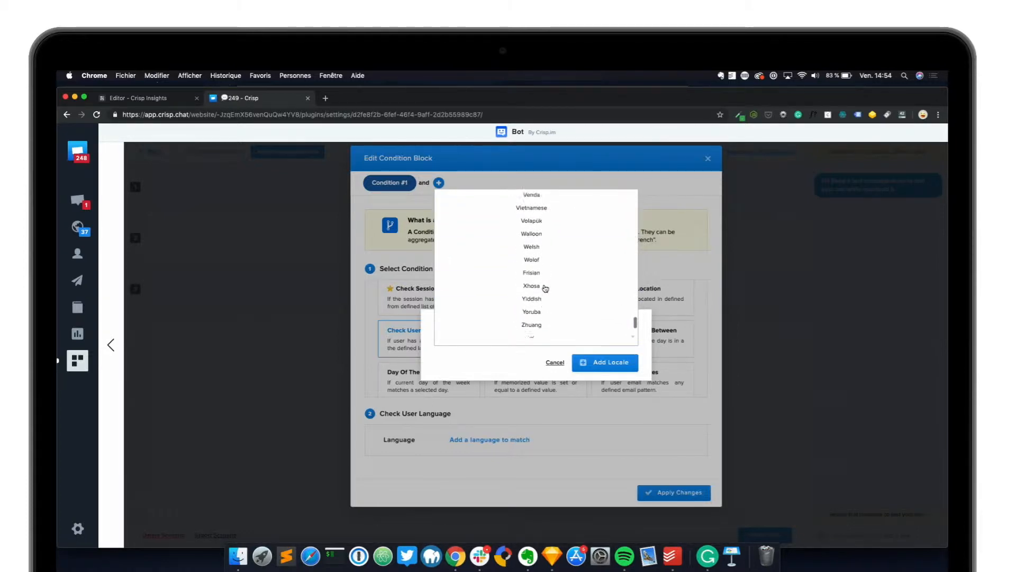
{"action": "scroll", "coordinate": [545, 287], "scroll_direction": "up", "scroll_amount": 10}
{"action": "scroll", "coordinate": [546, 288], "scroll_direction": "up", "scroll_amount": 8}
{"action": "scroll", "coordinate": [545, 287], "scroll_direction": "up", "scroll_amount": 5}
{"action": "scroll", "coordinate": [545, 287], "scroll_direction": "up", "scroll_amount": 5}
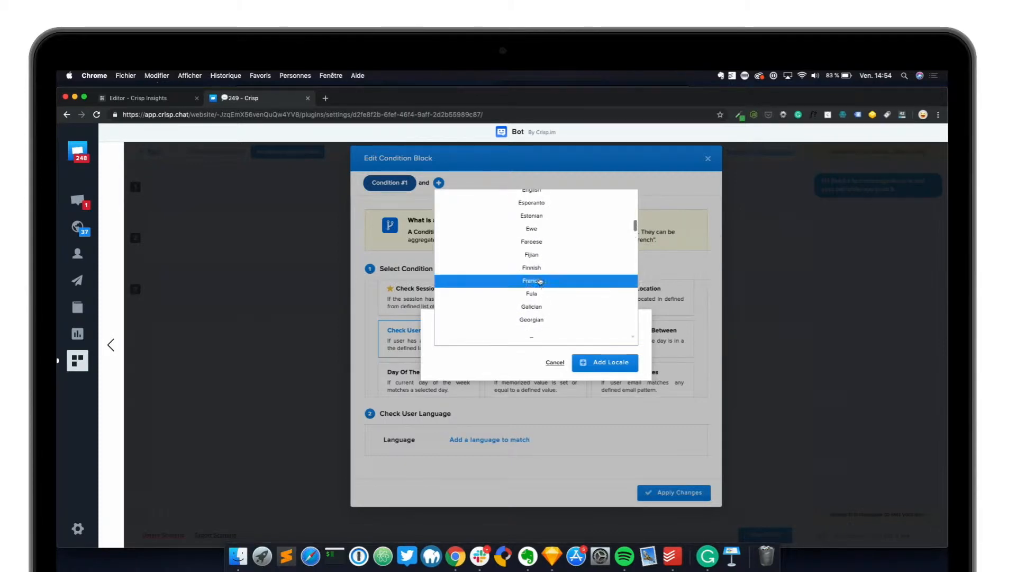
{"action": "left_click", "coordinate": [540, 281]}
{"action": "left_click", "coordinate": [605, 365]}
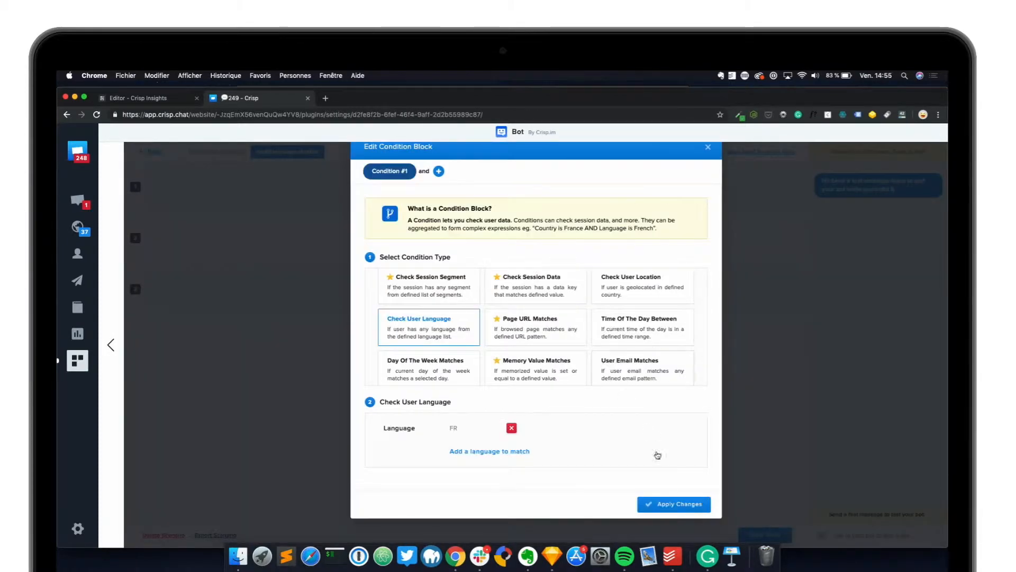
{"action": "left_click", "coordinate": [662, 505]}
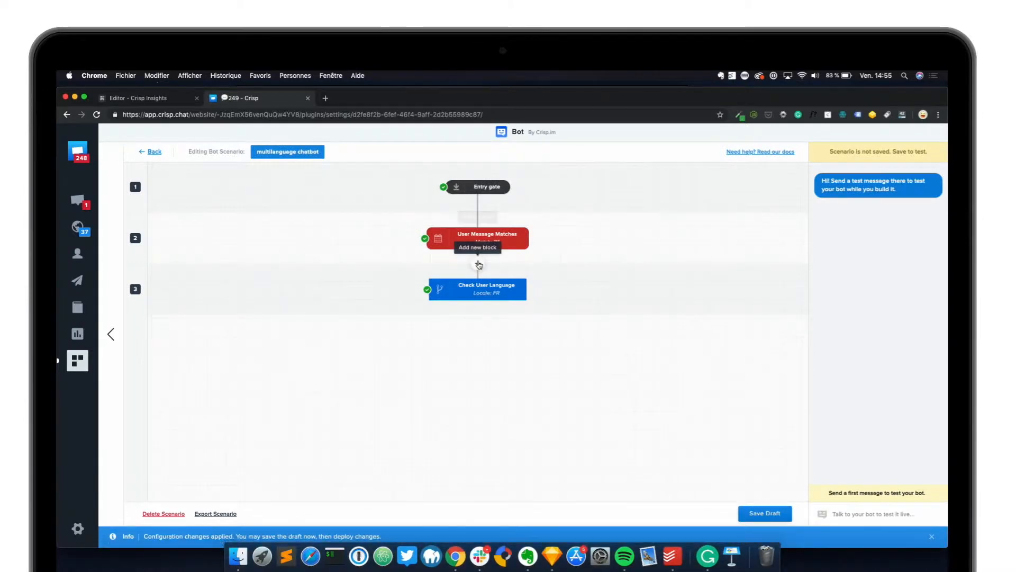
Insert a second condition block as a new child of the User Message Matches event, with type Check User Language
{"action": "left_click", "coordinate": [478, 265]}
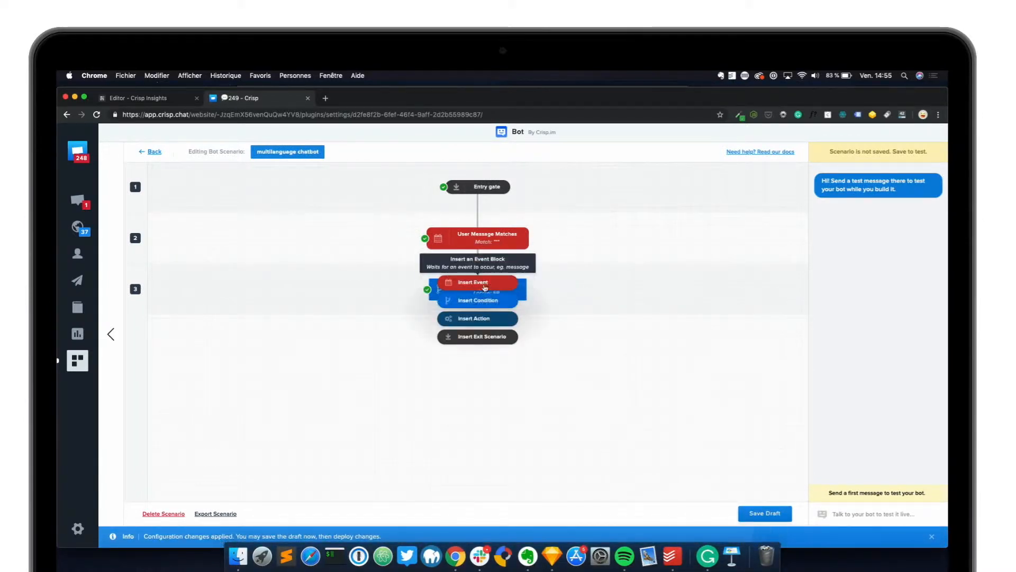
{"action": "left_click", "coordinate": [486, 303]}
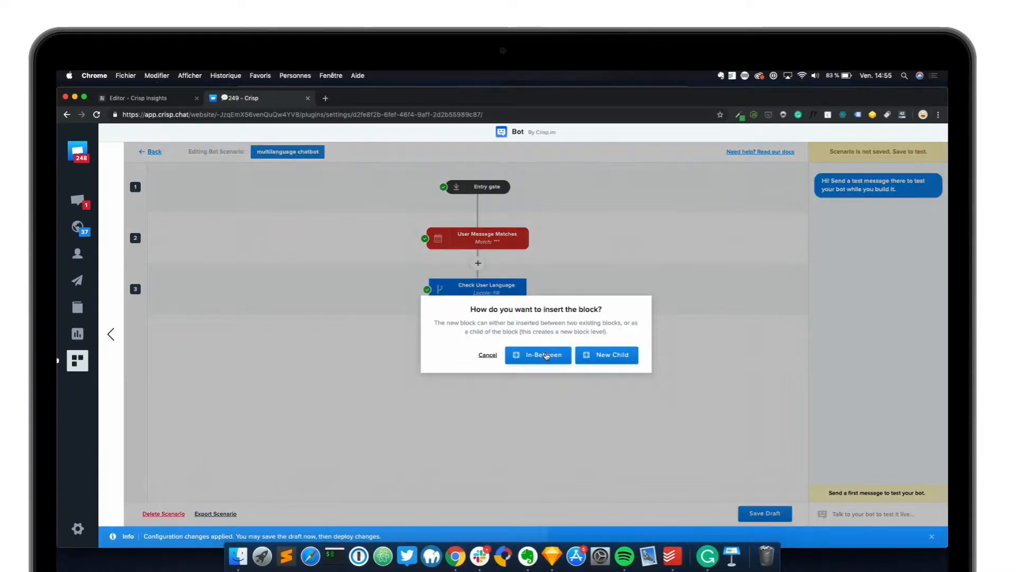
{"action": "left_click", "coordinate": [602, 361]}
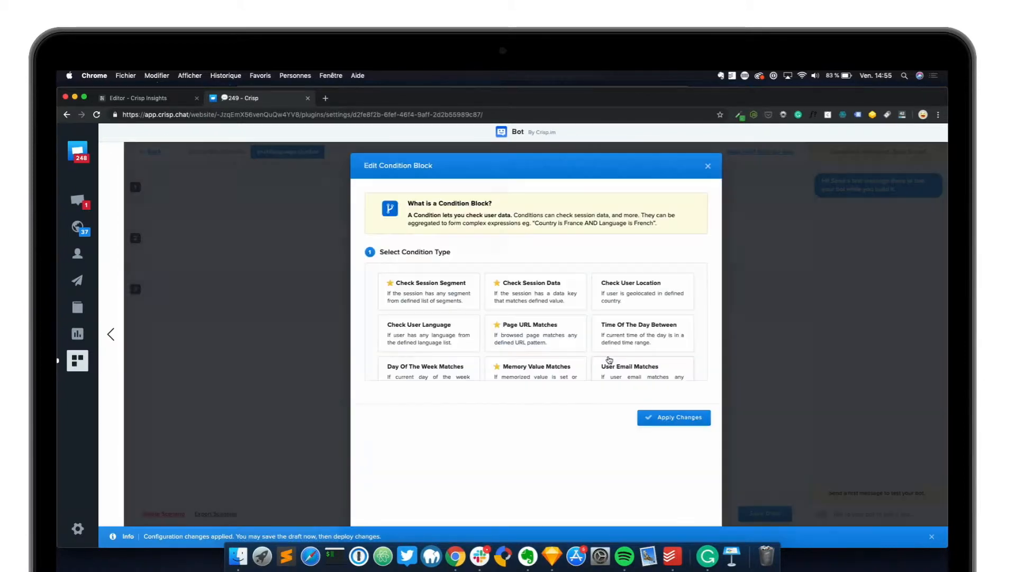
{"action": "left_click", "coordinate": [426, 343]}
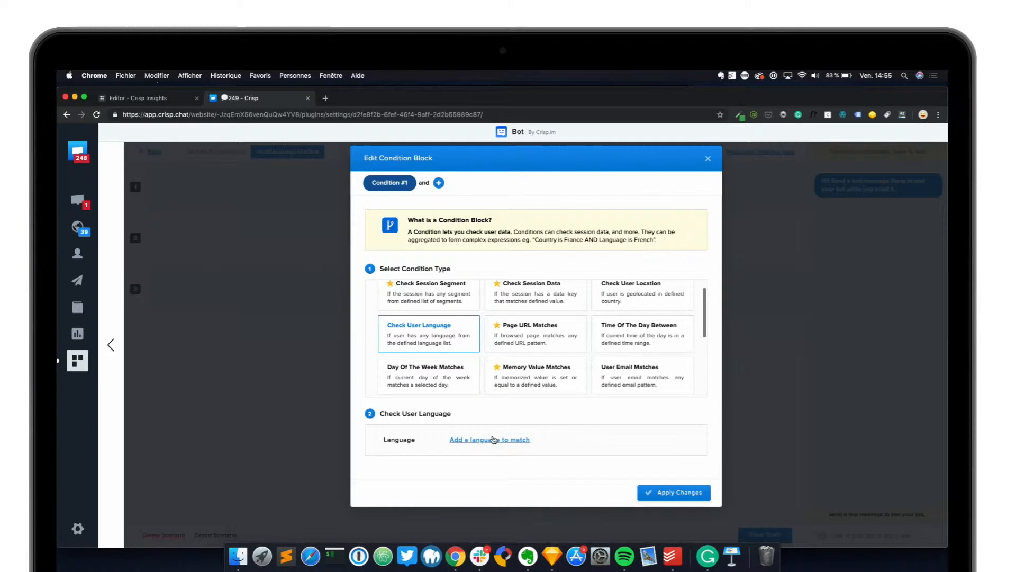
Add English as the language to match in the second condition and apply the changes
{"action": "left_click", "coordinate": [493, 439]}
{"action": "left_click", "coordinate": [569, 346]}
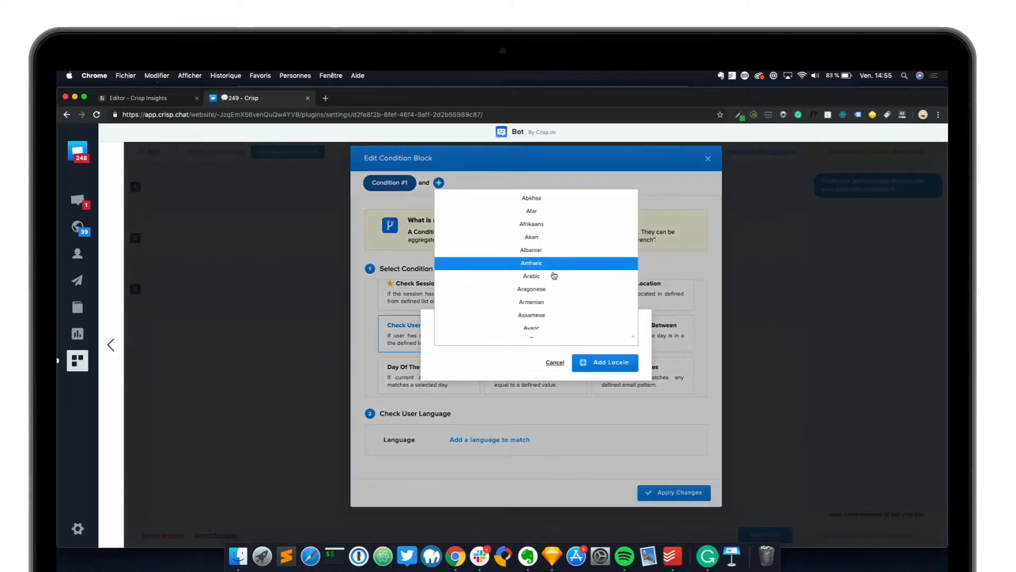
{"action": "scroll", "coordinate": [541, 296], "scroll_direction": "down", "scroll_amount": 8}
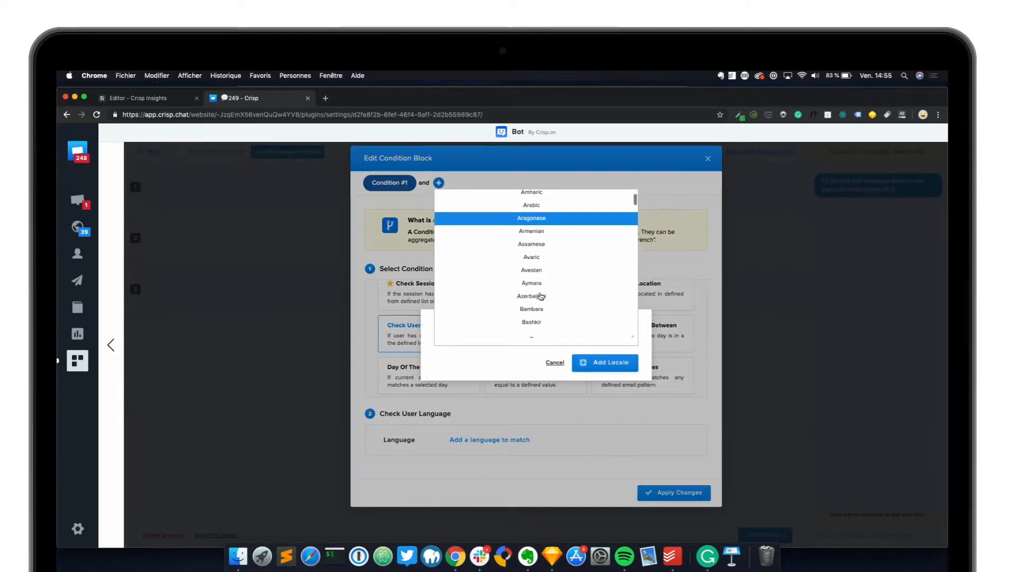
{"action": "scroll", "coordinate": [541, 296], "scroll_direction": "down", "scroll_amount": 8}
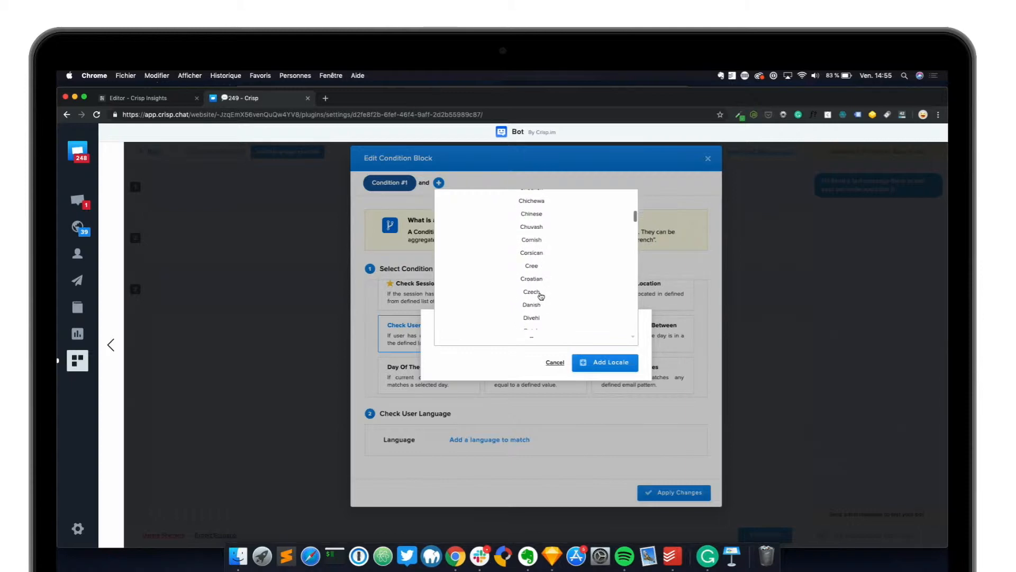
{"action": "scroll", "coordinate": [541, 297], "scroll_direction": "down", "scroll_amount": 3}
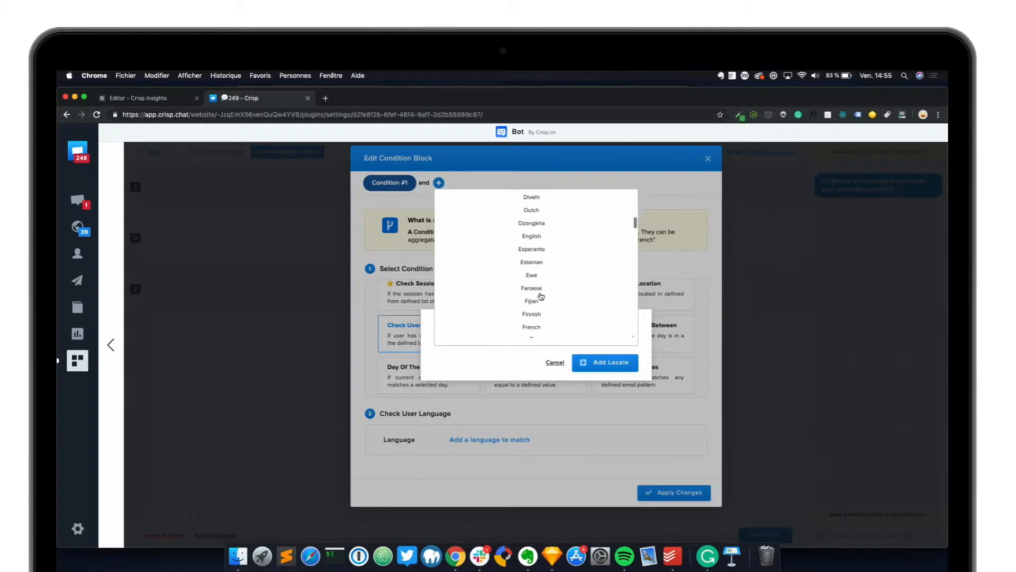
{"action": "left_click", "coordinate": [540, 251]}
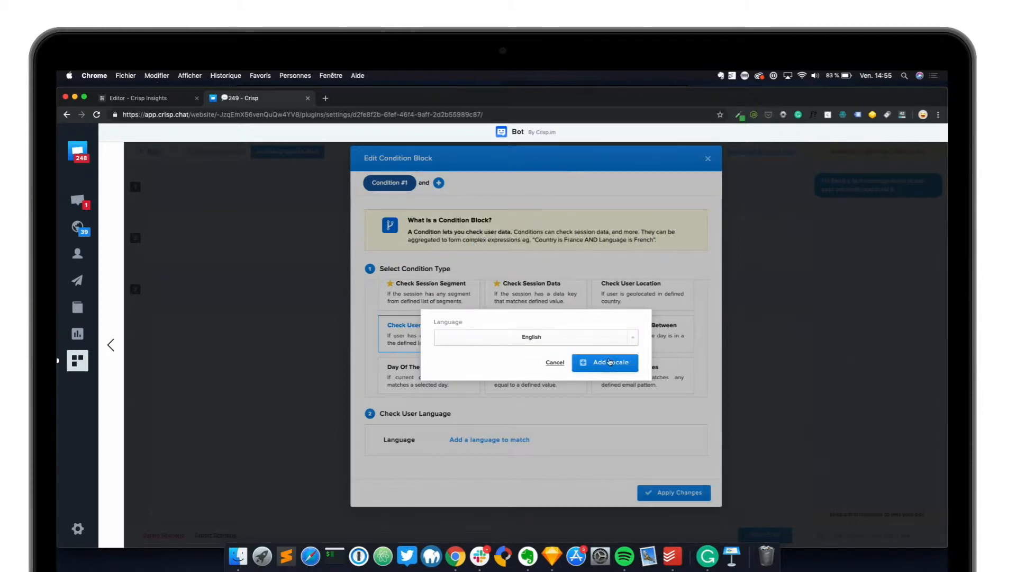
{"action": "left_click", "coordinate": [607, 363]}
{"action": "left_click", "coordinate": [678, 503]}
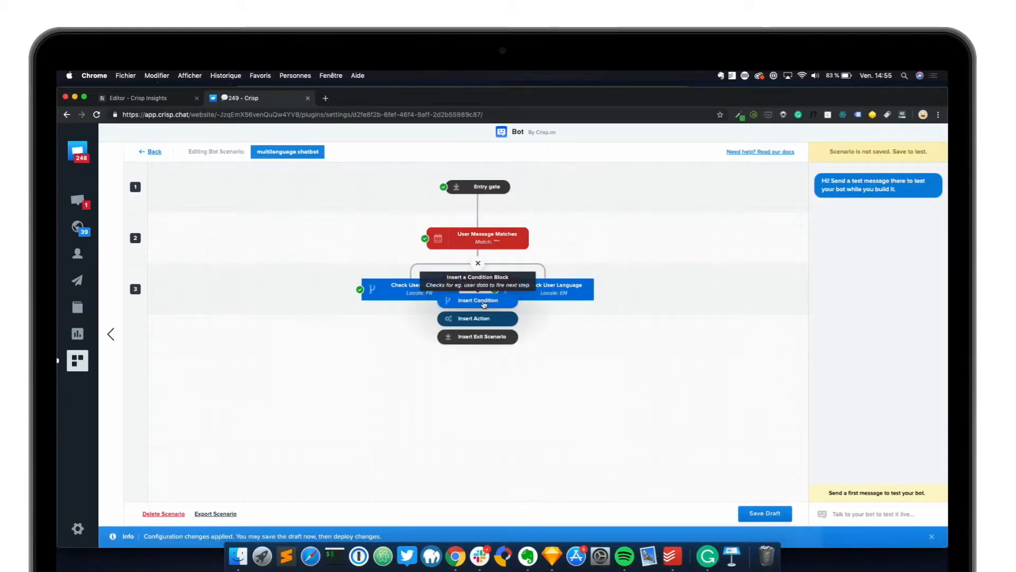
Insert a third Check User Language condition as a new child of the event, beside the FR and EN conditions
{"action": "left_click", "coordinate": [483, 303]}
{"action": "left_click", "coordinate": [611, 358]}
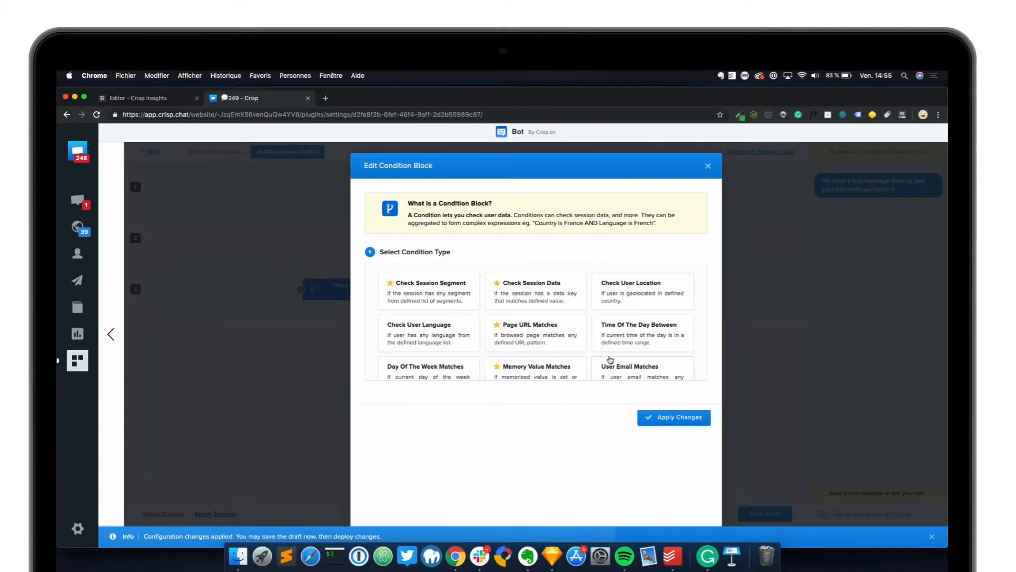
{"action": "left_click", "coordinate": [451, 344]}
Add Portuguese as the language to match in the third condition and apply the changes
{"action": "left_click", "coordinate": [487, 448]}
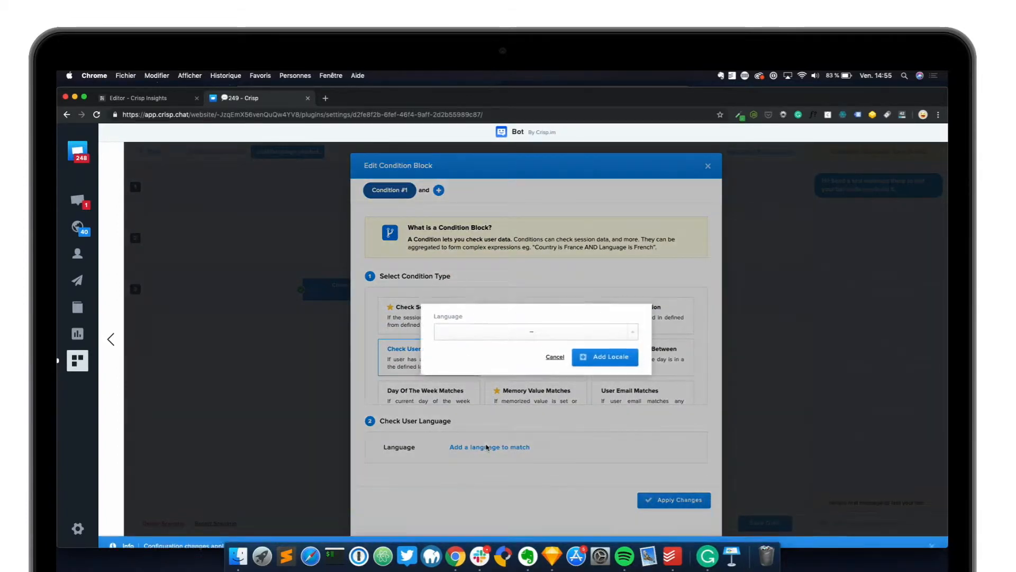
{"action": "left_click", "coordinate": [598, 341]}
{"action": "scroll", "coordinate": [538, 291], "scroll_direction": "down", "scroll_amount": 3}
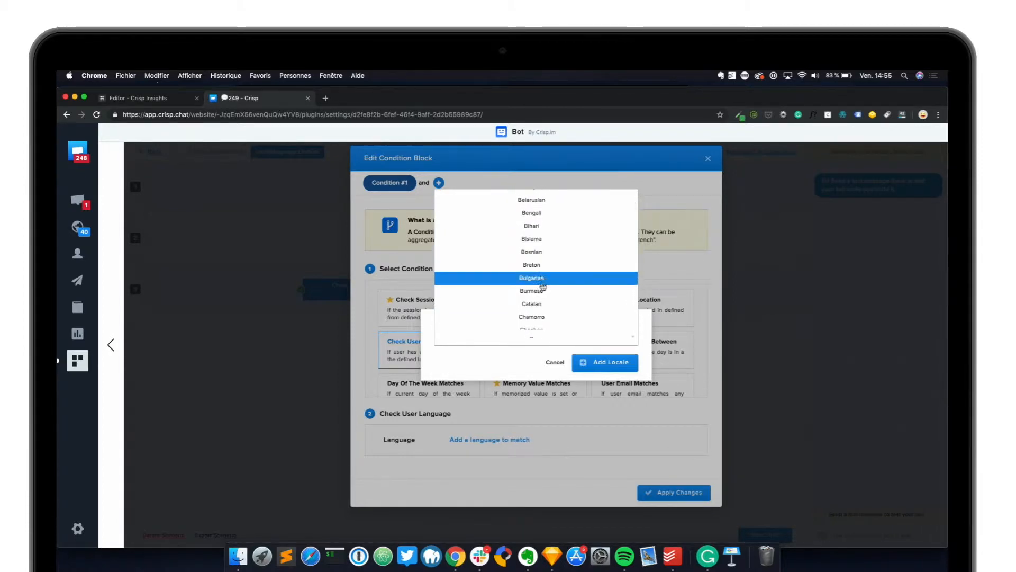
{"action": "scroll", "coordinate": [543, 289], "scroll_direction": "down", "scroll_amount": 2}
{"action": "scroll", "coordinate": [543, 289], "scroll_direction": "down", "scroll_amount": 3}
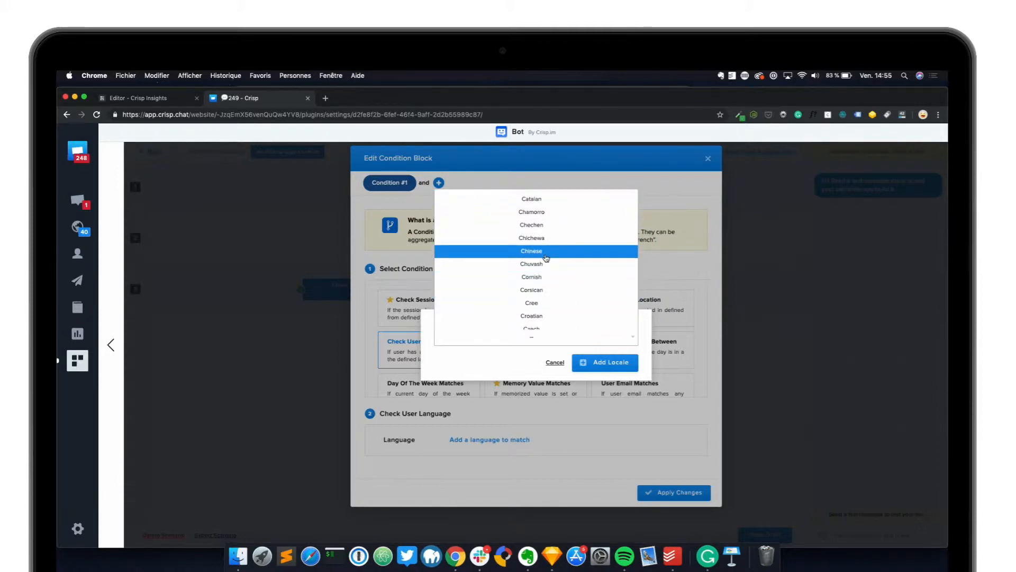
{"action": "scroll", "coordinate": [539, 303], "scroll_direction": "down", "scroll_amount": 10}
{"action": "scroll", "coordinate": [540, 303], "scroll_direction": "down", "scroll_amount": 5}
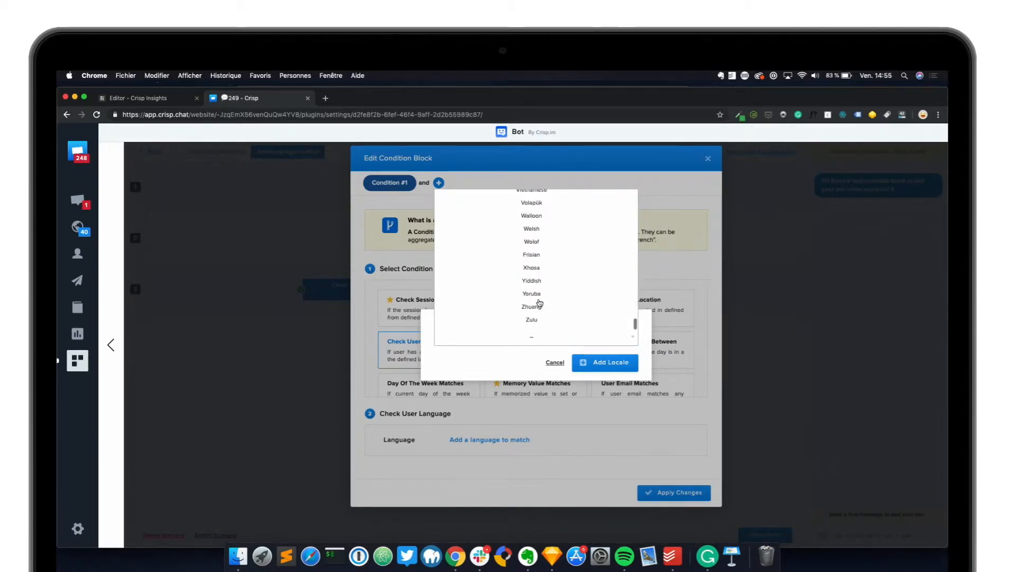
{"action": "scroll", "coordinate": [540, 302], "scroll_direction": "up", "scroll_amount": 3}
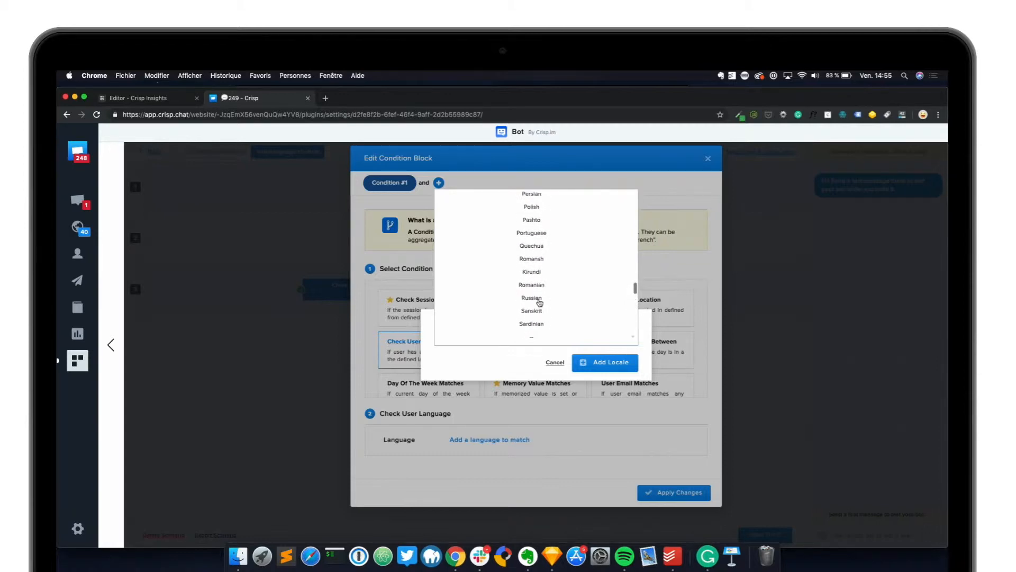
{"action": "left_click", "coordinate": [543, 316]}
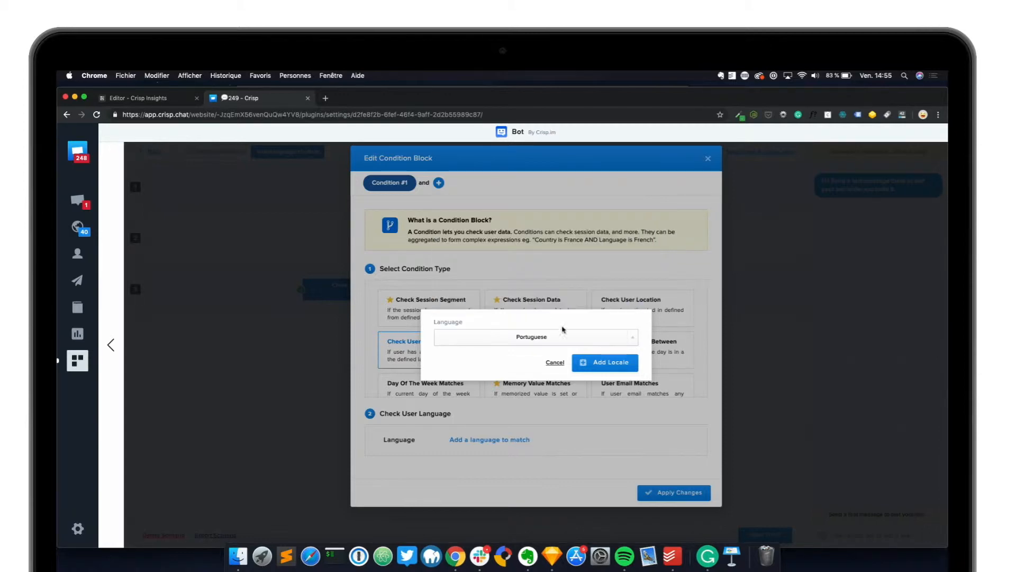
{"action": "left_click", "coordinate": [602, 362]}
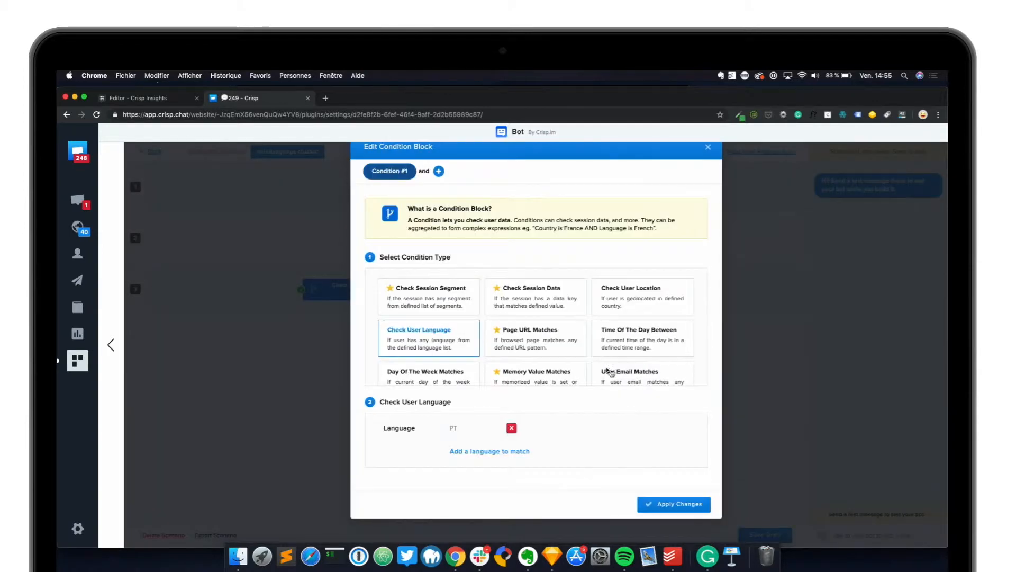
{"action": "left_click", "coordinate": [675, 505]}
Insert a fourth condition block as a new child of the User Message Matches event, with type Check User Language
{"action": "left_click", "coordinate": [478, 264]}
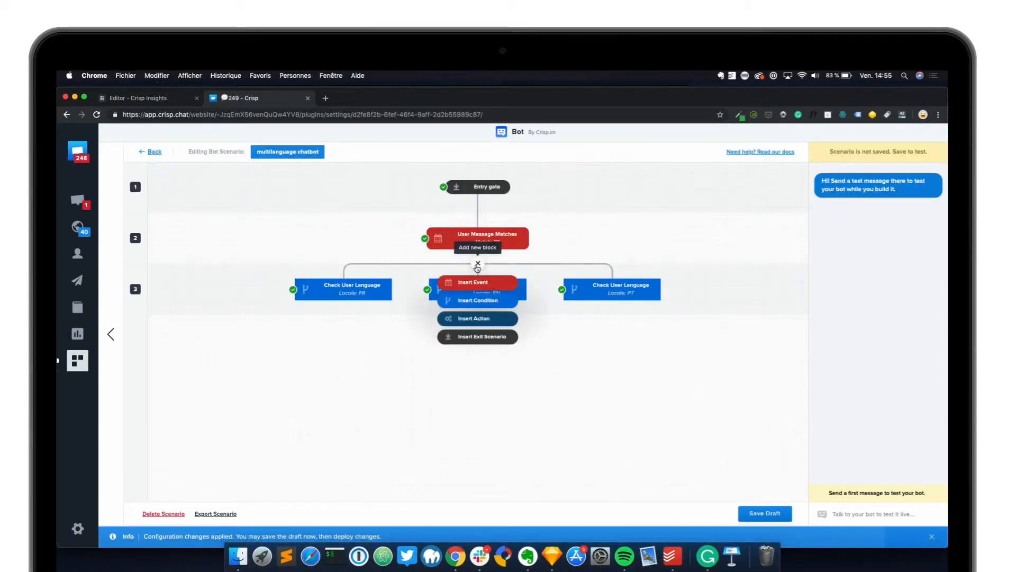
{"action": "left_click", "coordinate": [483, 302]}
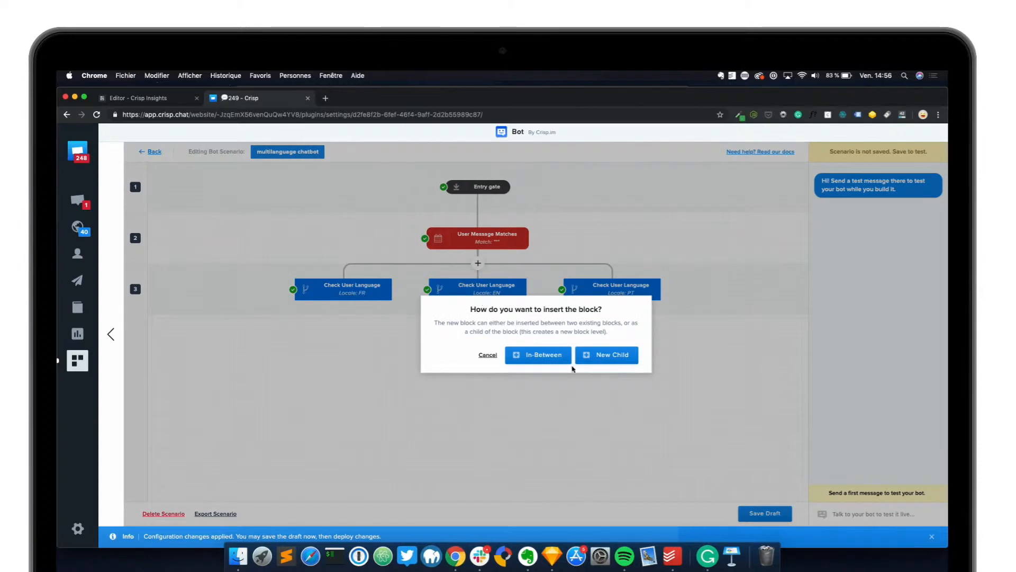
{"action": "left_click", "coordinate": [598, 359]}
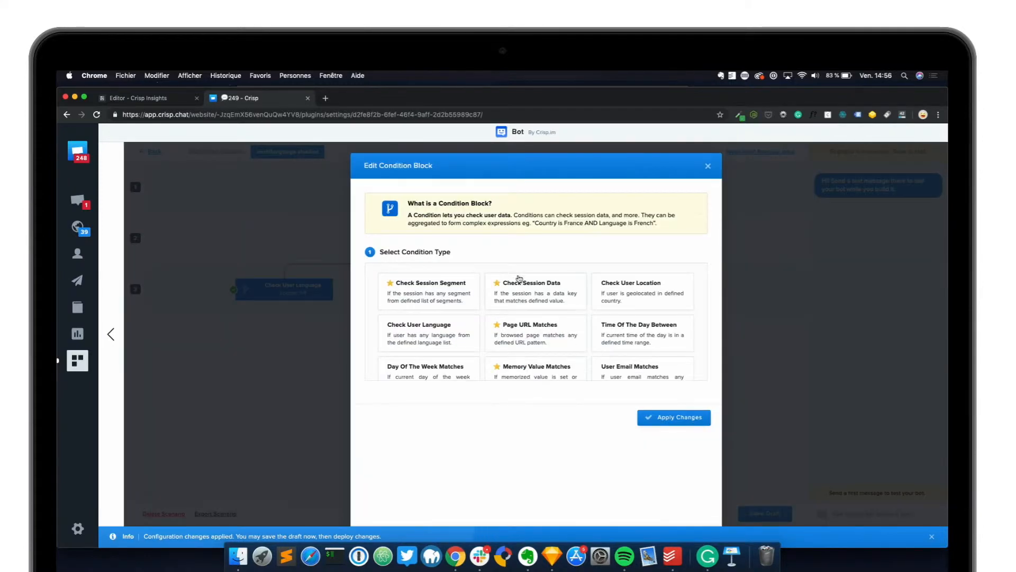
{"action": "left_click", "coordinate": [437, 334]}
Add Chinese as the language to match in the fourth condition, apply the changes and save the scenario draft
{"action": "left_click", "coordinate": [489, 447]}
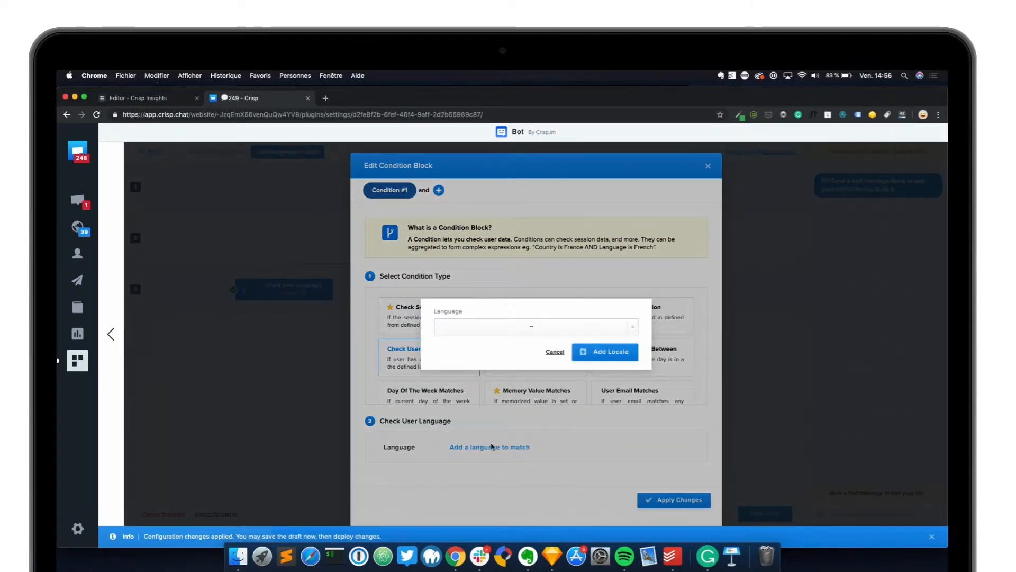
{"action": "left_click", "coordinate": [603, 334]}
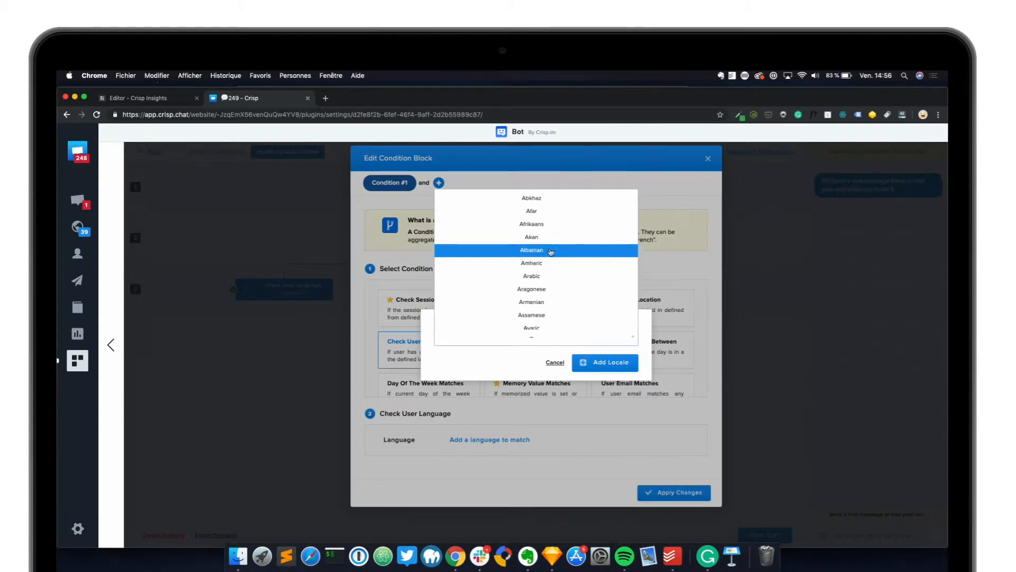
{"action": "scroll", "coordinate": [551, 296], "scroll_direction": "down", "scroll_amount": 5}
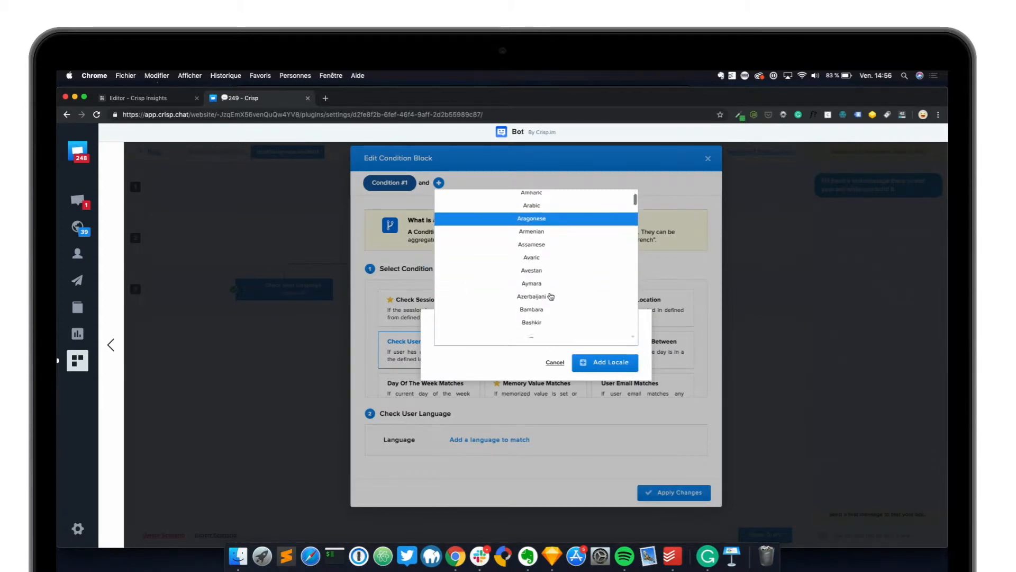
{"action": "scroll", "coordinate": [551, 296], "scroll_direction": "down", "scroll_amount": 5}
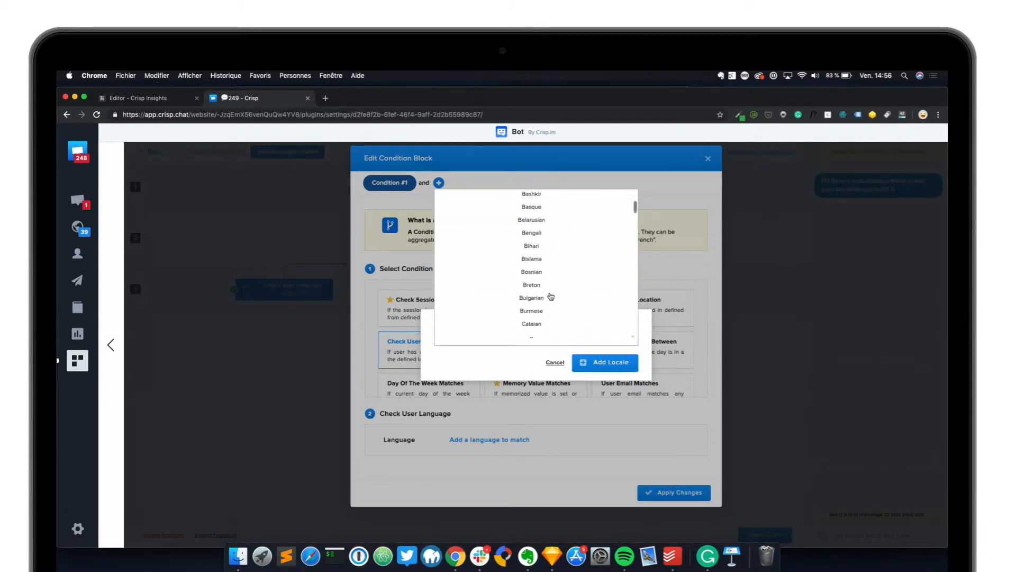
{"action": "scroll", "coordinate": [551, 296], "scroll_direction": "down", "scroll_amount": 4}
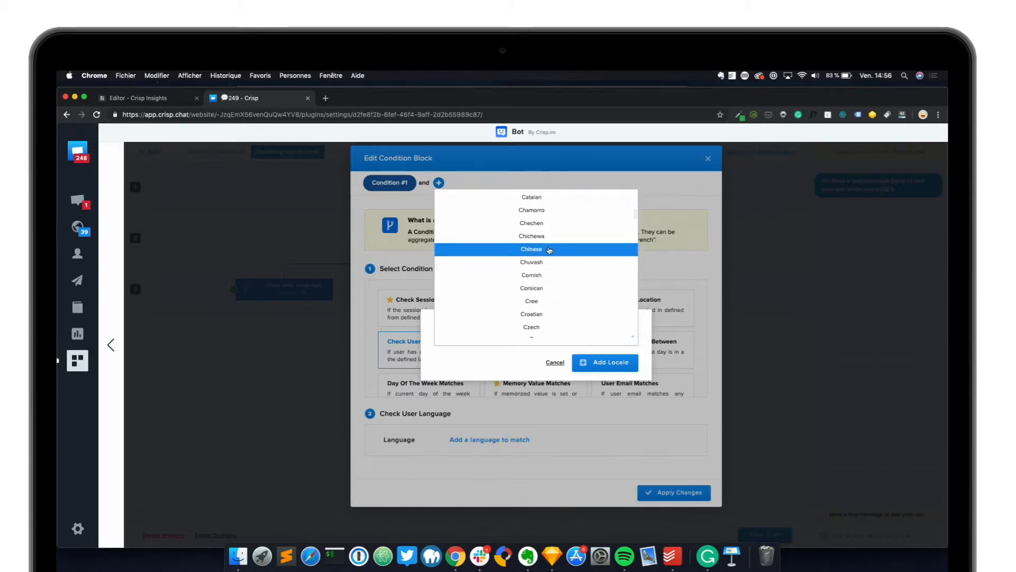
{"action": "left_click", "coordinate": [550, 250]}
{"action": "left_click", "coordinate": [625, 367]}
{"action": "left_click", "coordinate": [678, 508]}
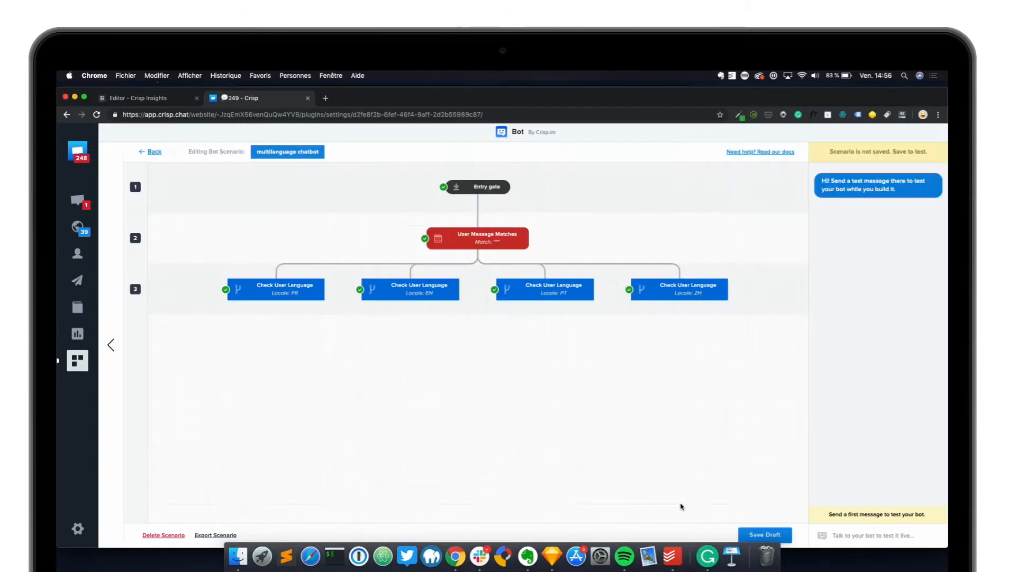
{"action": "left_click", "coordinate": [771, 514]}
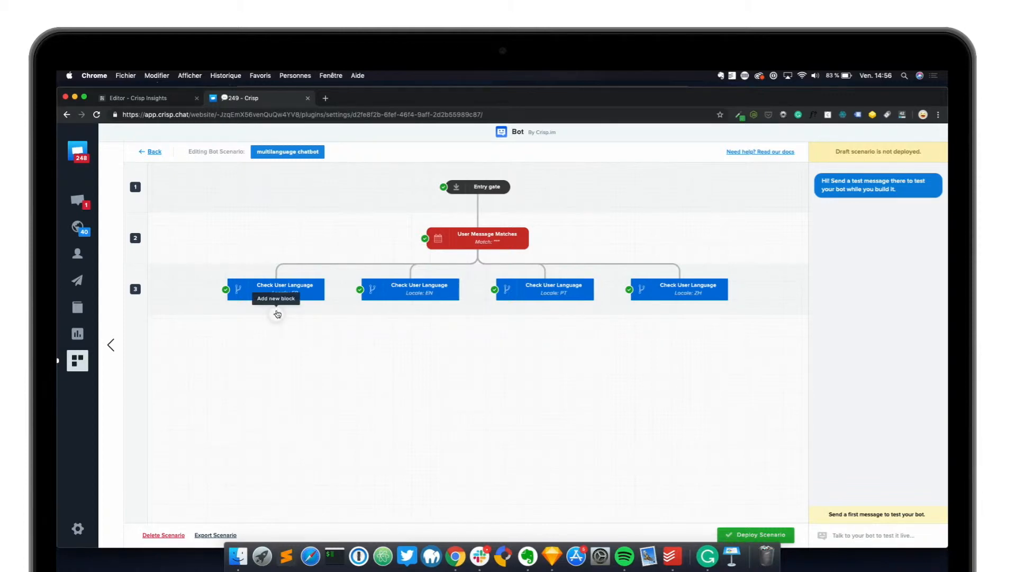
Insert a Show Compose action of 2 seconds below the EN language condition and apply the changes
{"action": "mouse_move", "coordinate": [419, 291]}
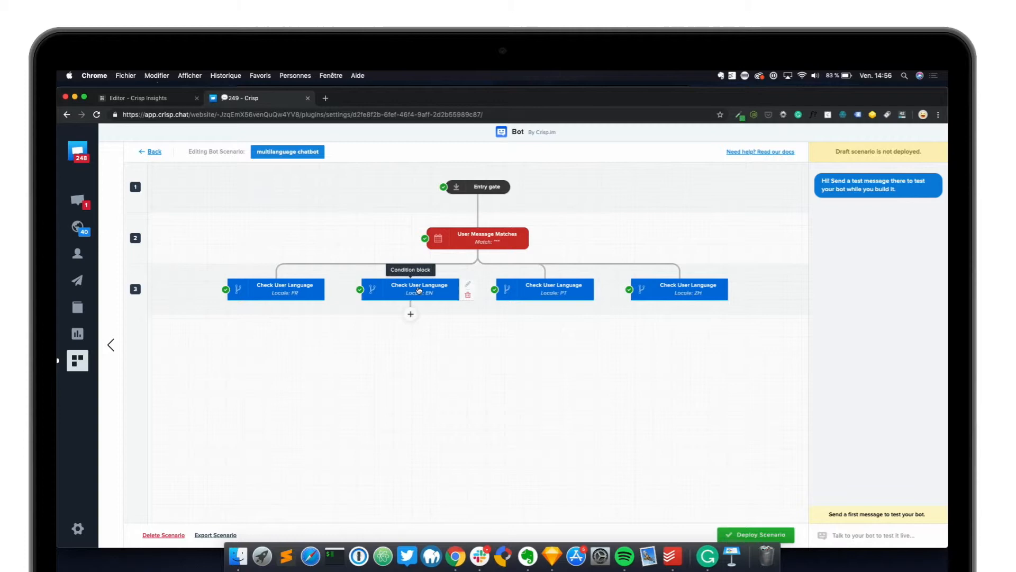
{"action": "left_click", "coordinate": [411, 316]}
{"action": "left_click", "coordinate": [415, 370]}
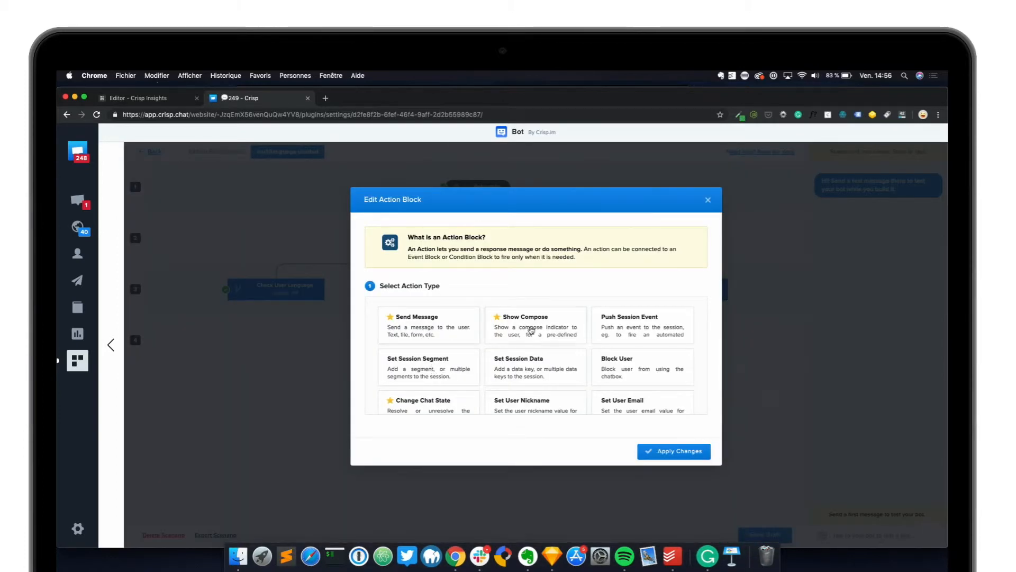
{"action": "left_click", "coordinate": [531, 331]}
{"action": "left_click", "coordinate": [514, 424]}
{"action": "type", "text": "2"}
{"action": "left_click", "coordinate": [674, 487]}
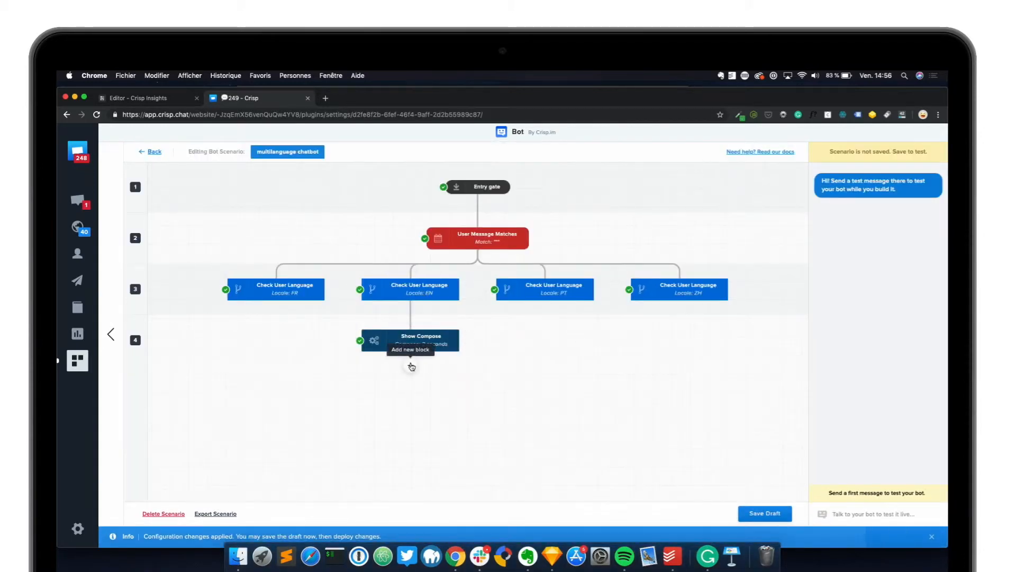
Insert a Send Message action below the EN branch's Show Compose block, with type Text message
{"action": "left_click", "coordinate": [412, 366]}
{"action": "left_click", "coordinate": [415, 419]}
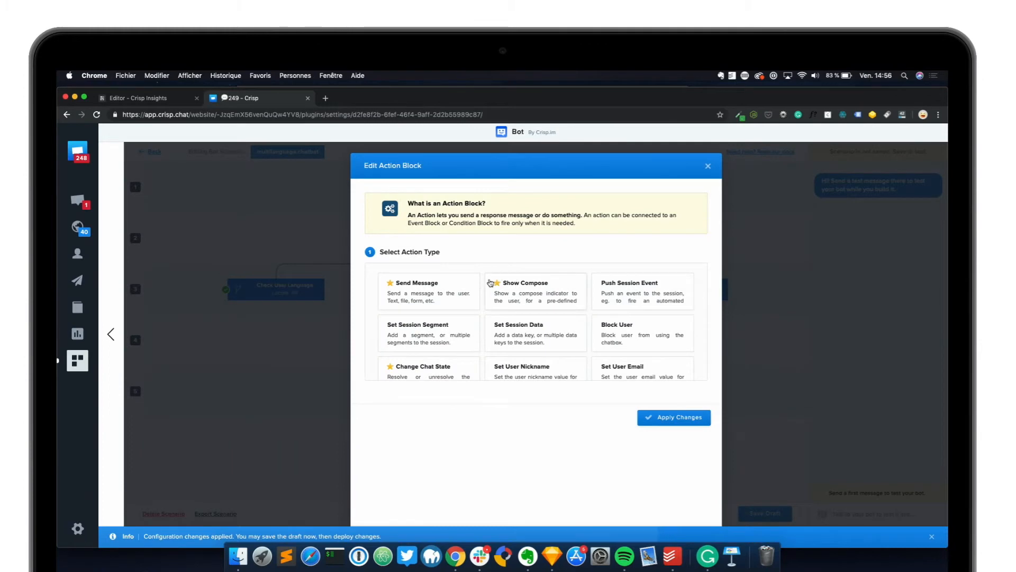
{"action": "left_click", "coordinate": [449, 300]}
{"action": "left_click", "coordinate": [514, 425]}
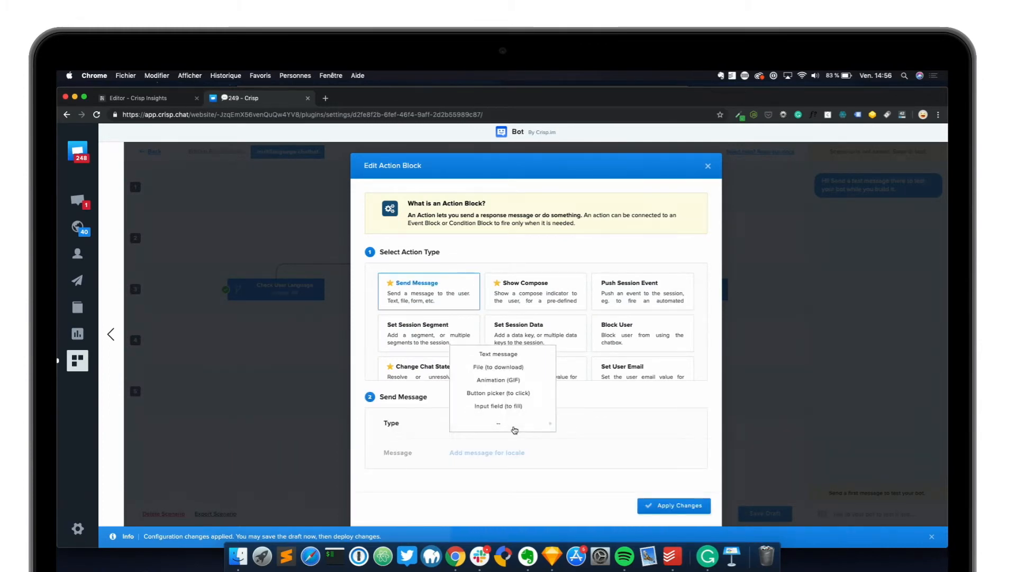
{"action": "left_click", "coordinate": [516, 355]}
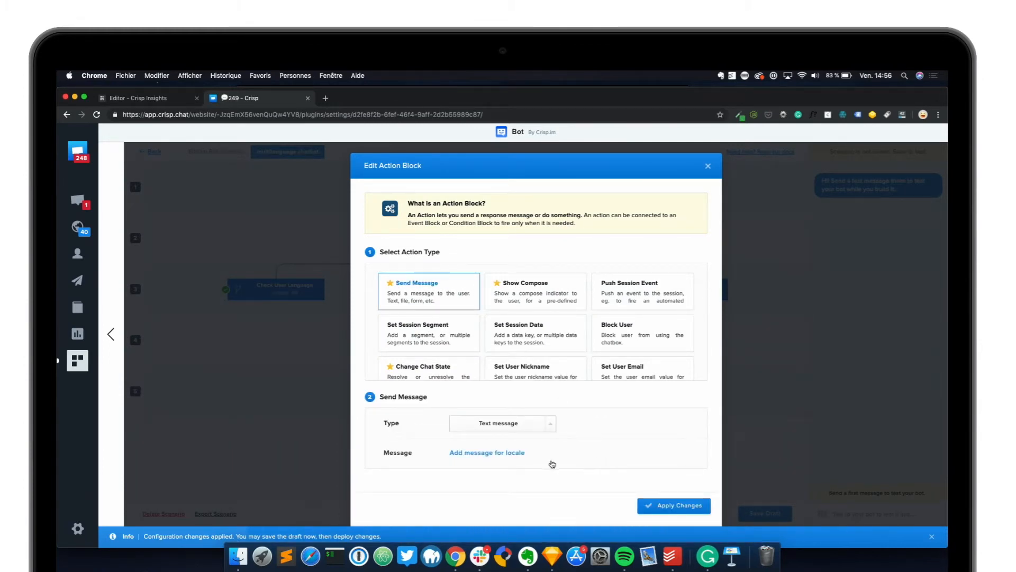
Add the default locale message "Hey! How can I help you? I'm Crispy the chatbot here at Crisp" and apply the changes
{"action": "left_click", "coordinate": [493, 441]}
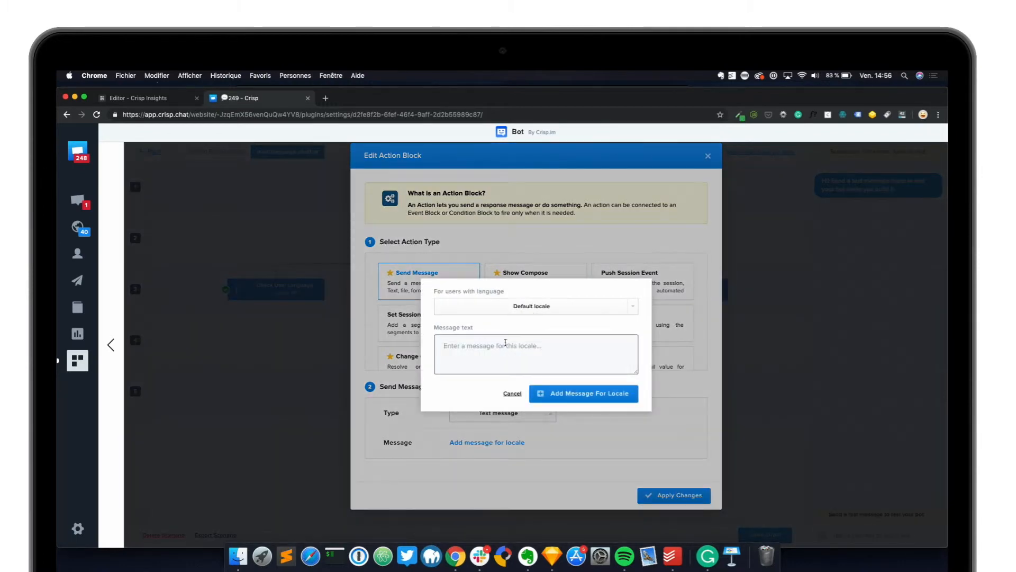
{"action": "type", "text": "Hey! How can I help you? I'm Cris"}
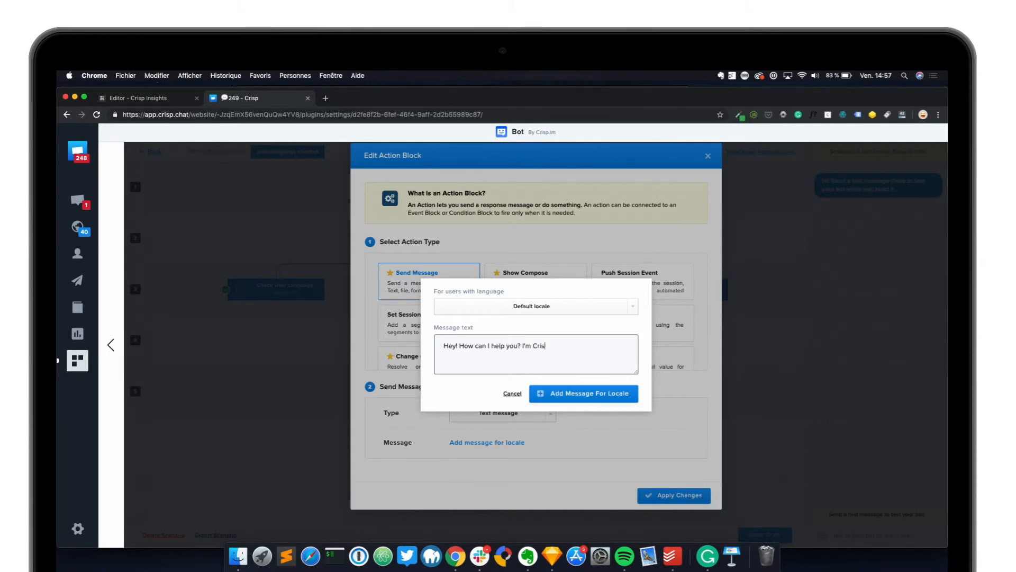
{"action": "type", "text": "py the chatbot here at Crisp"}
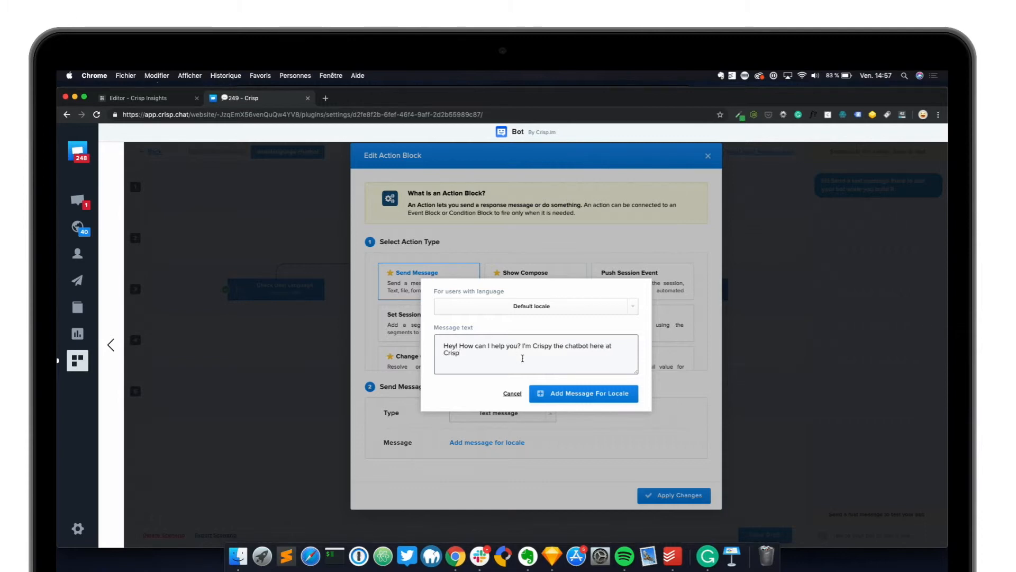
{"action": "left_click", "coordinate": [590, 401]}
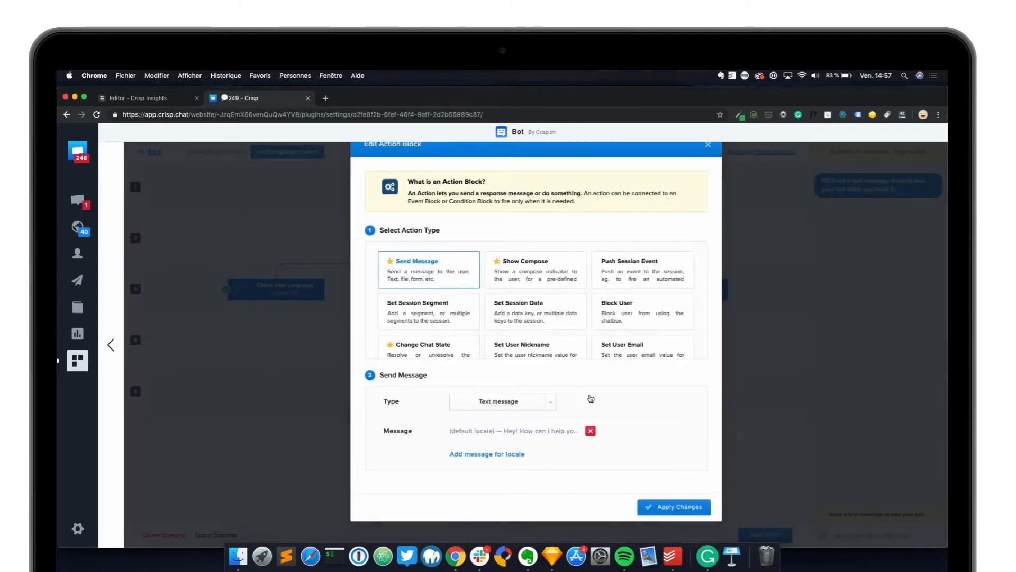
{"action": "left_click", "coordinate": [674, 508]}
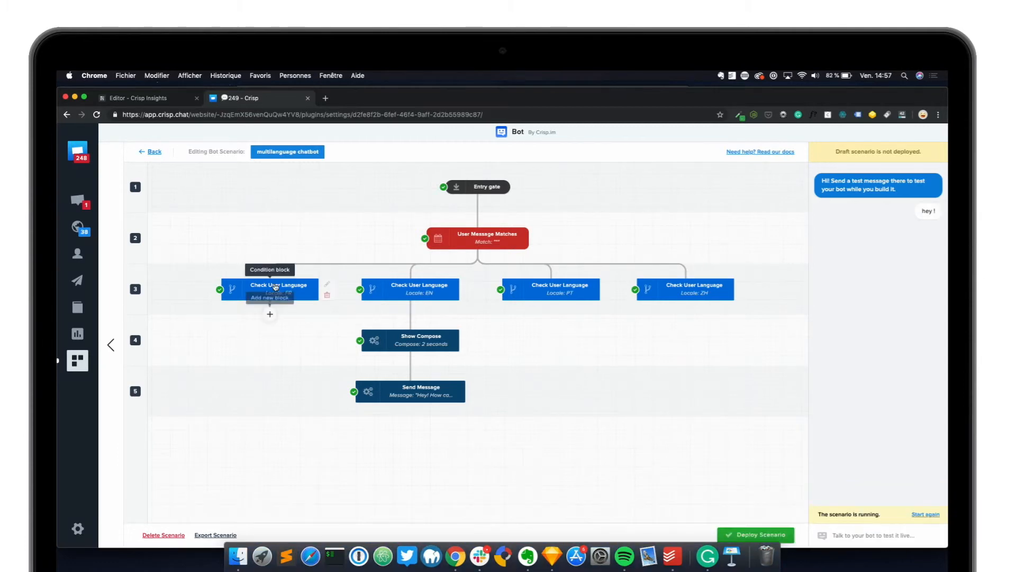
Insert a Show Compose action of 2 seconds below the FR language condition and apply the changes
{"action": "left_click", "coordinate": [271, 315]}
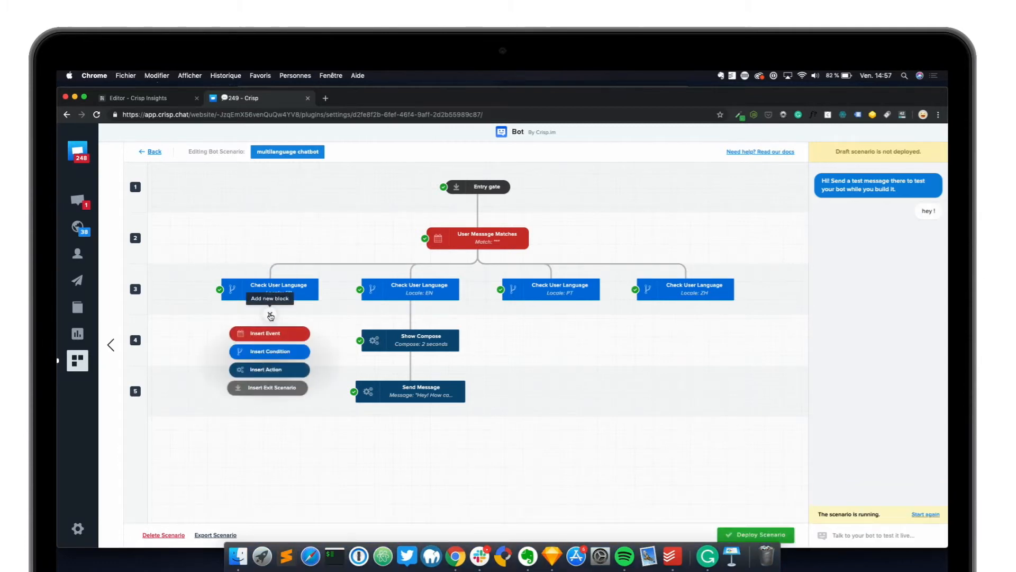
{"action": "left_click", "coordinate": [275, 370]}
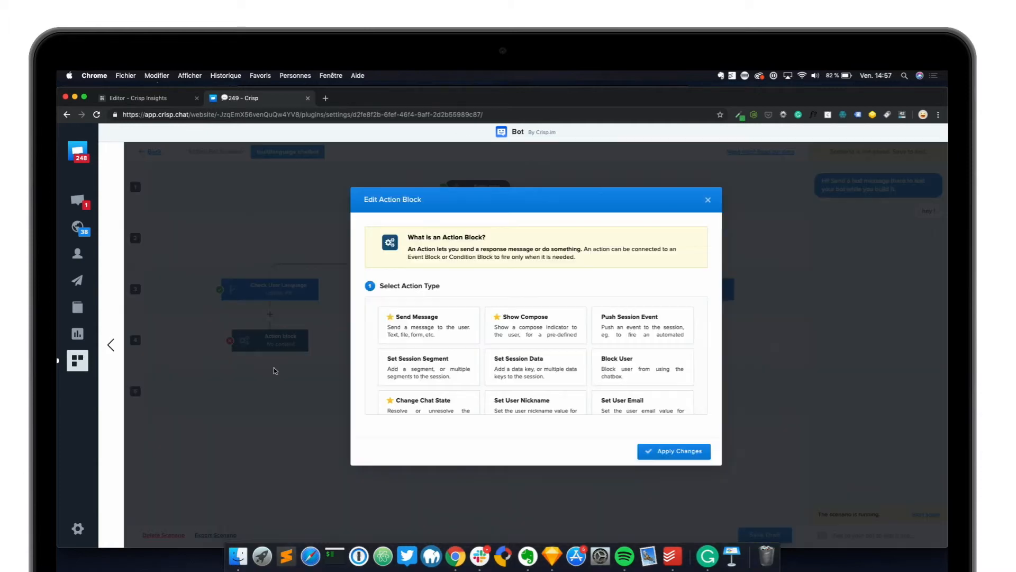
{"action": "left_click", "coordinate": [531, 323]}
{"action": "type", "text": "2"}
{"action": "left_click", "coordinate": [659, 486]}
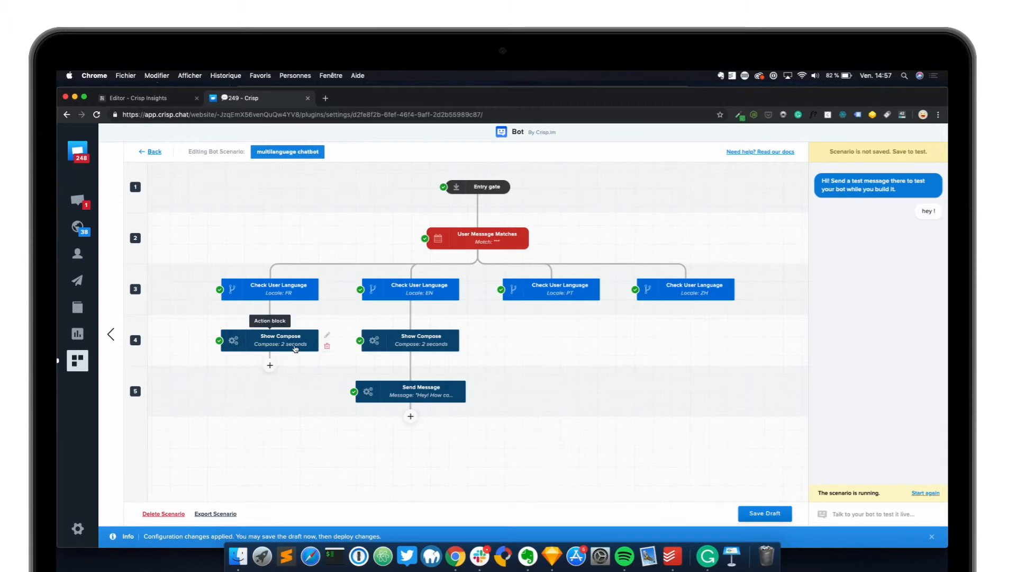
Insert a Send Message action below the FR branch's Show Compose block, with type Text message
{"action": "left_click", "coordinate": [270, 365]}
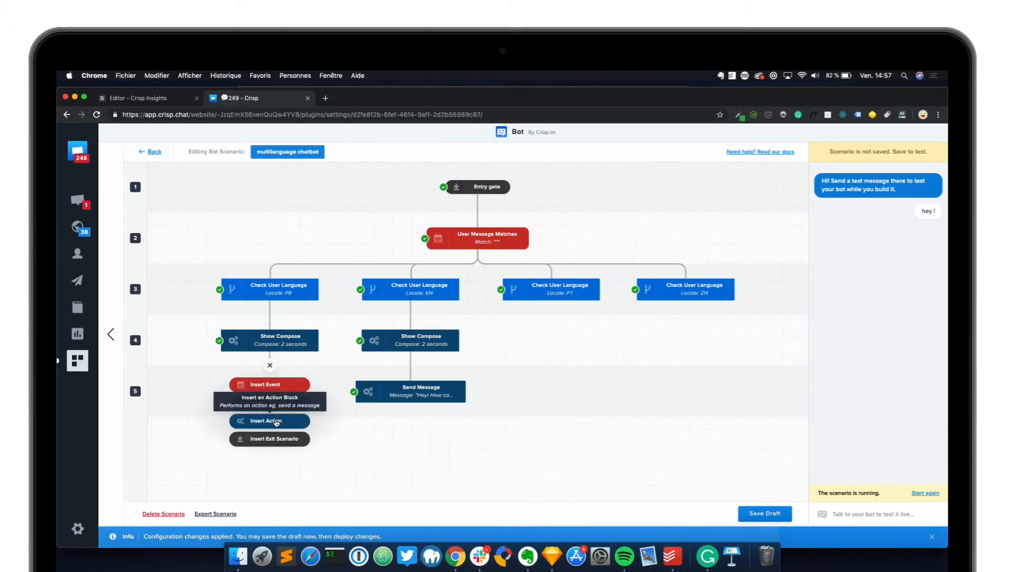
{"action": "left_click", "coordinate": [276, 422]}
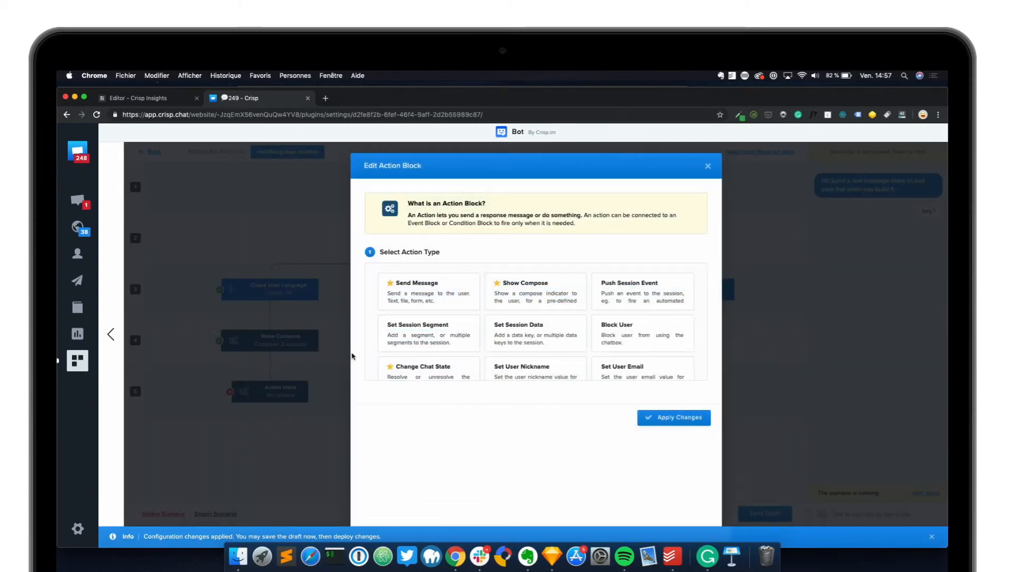
{"action": "left_click", "coordinate": [424, 293]}
{"action": "left_click", "coordinate": [487, 419]}
{"action": "left_click", "coordinate": [496, 358]}
Add the default locale message "Bonjour, Comment puis-je vous aider ?" and apply the changes
{"action": "type", "text": "Hey!"}
{"action": "key", "text": "super+a"}
{"action": "type", "text": "Bonjour,"}
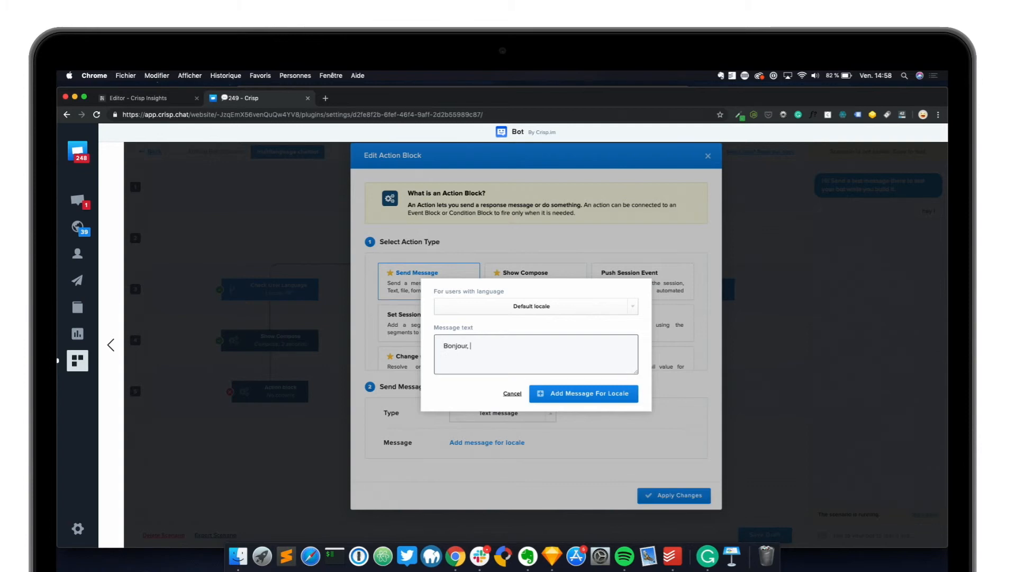
{"action": "type", "text": " Comment puis-je vous aider ?"}
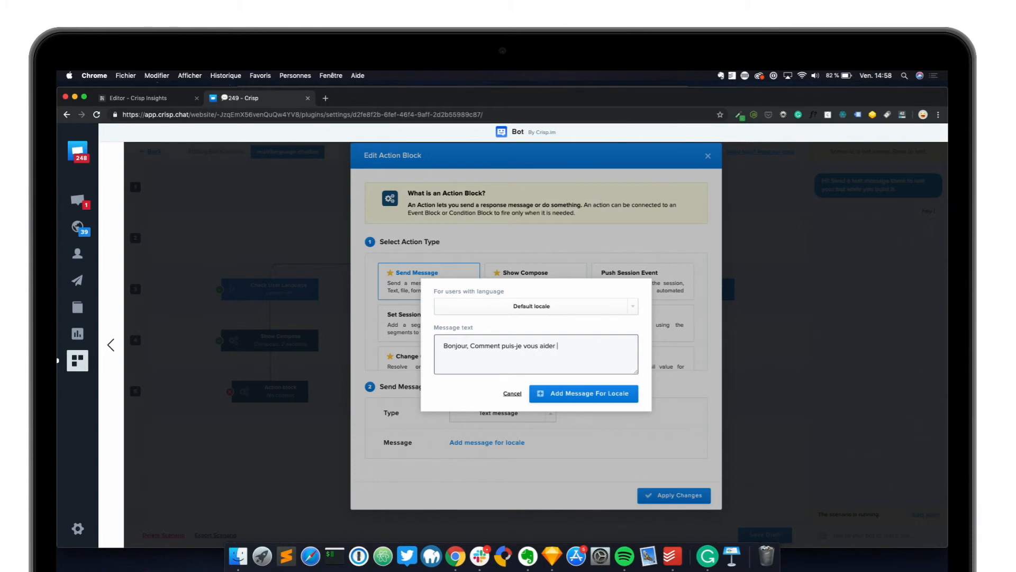
{"action": "left_click", "coordinate": [573, 404]}
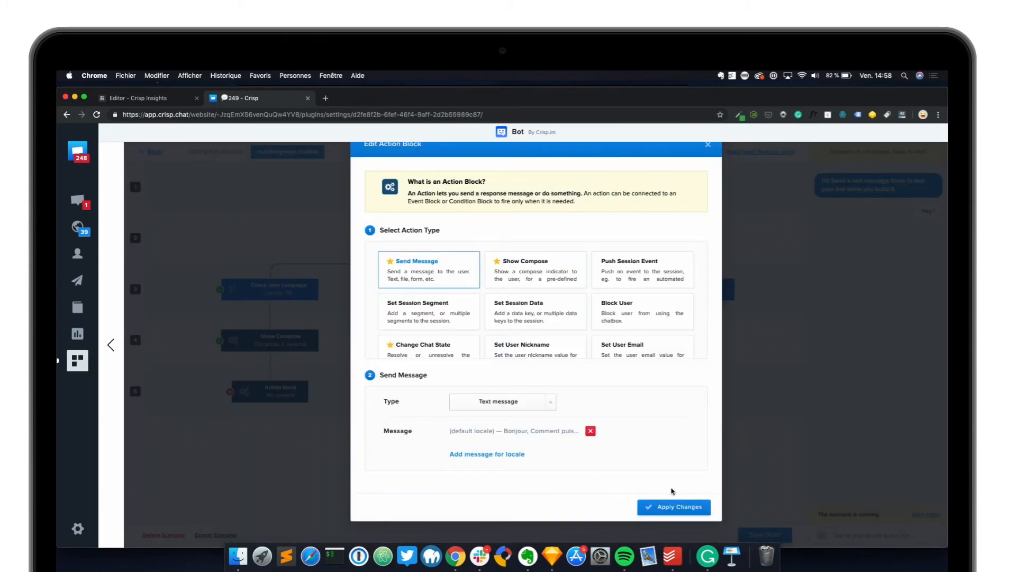
{"action": "left_click", "coordinate": [680, 507]}
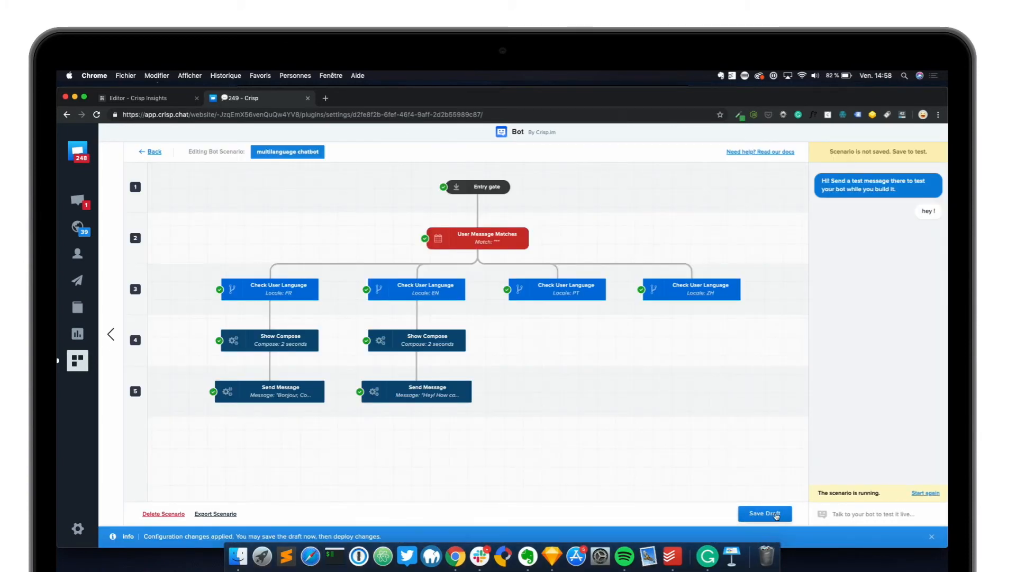
Save the scenario draft, then restart the live bot test and send the message "hello !"
{"action": "left_click", "coordinate": [776, 513]}
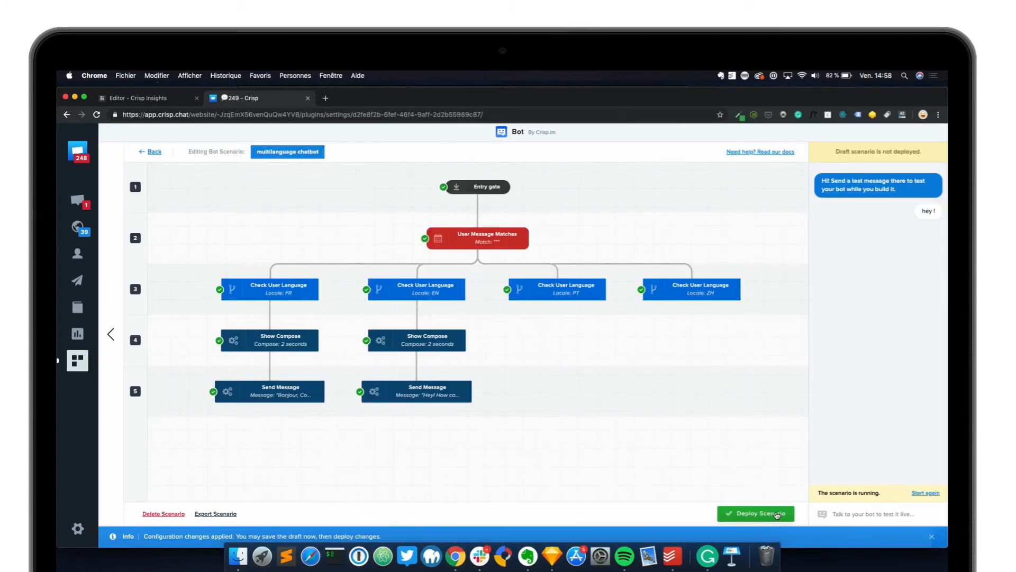
{"action": "left_click", "coordinate": [928, 493]}
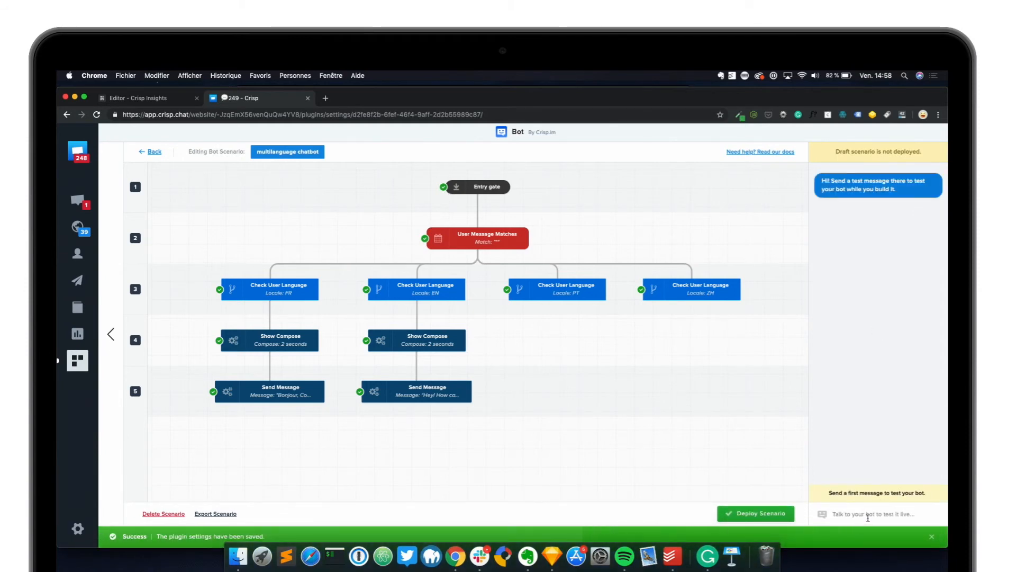
{"action": "type", "text": "Hello"}
{"action": "key", "text": "Return"}
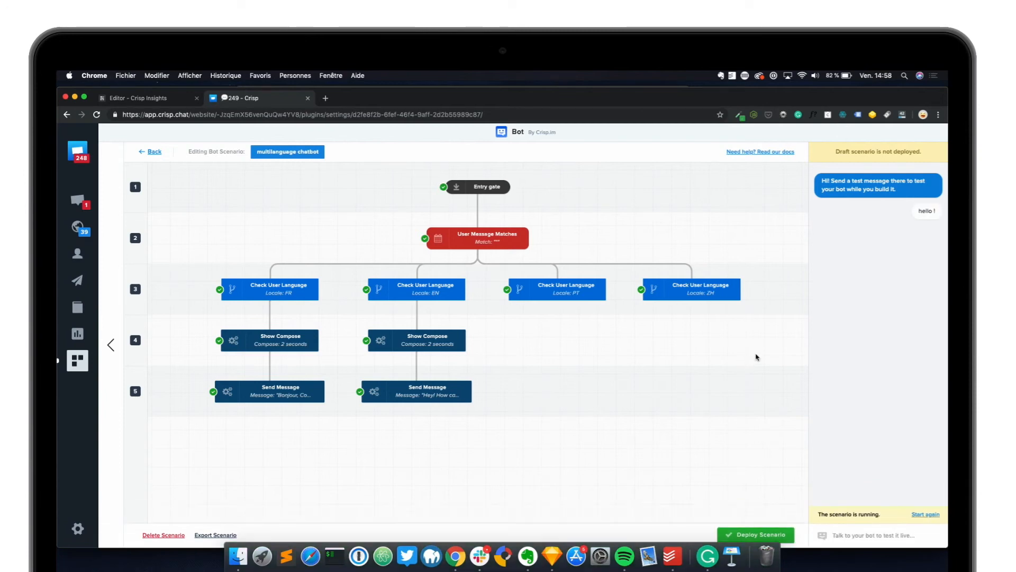